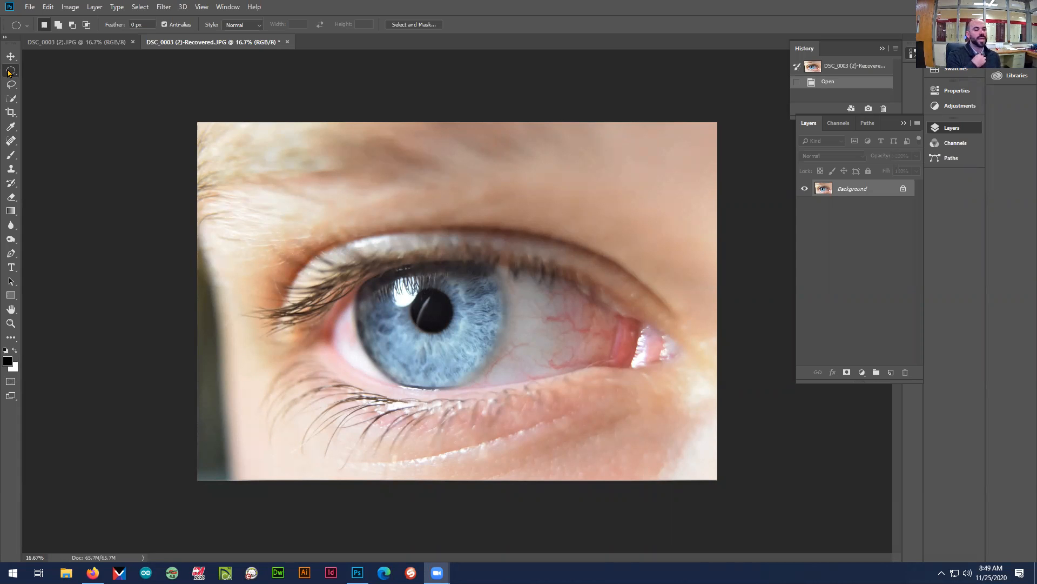
Show the toolbar in two columns and review the marquee and quick selection tool variants
click(6, 38)
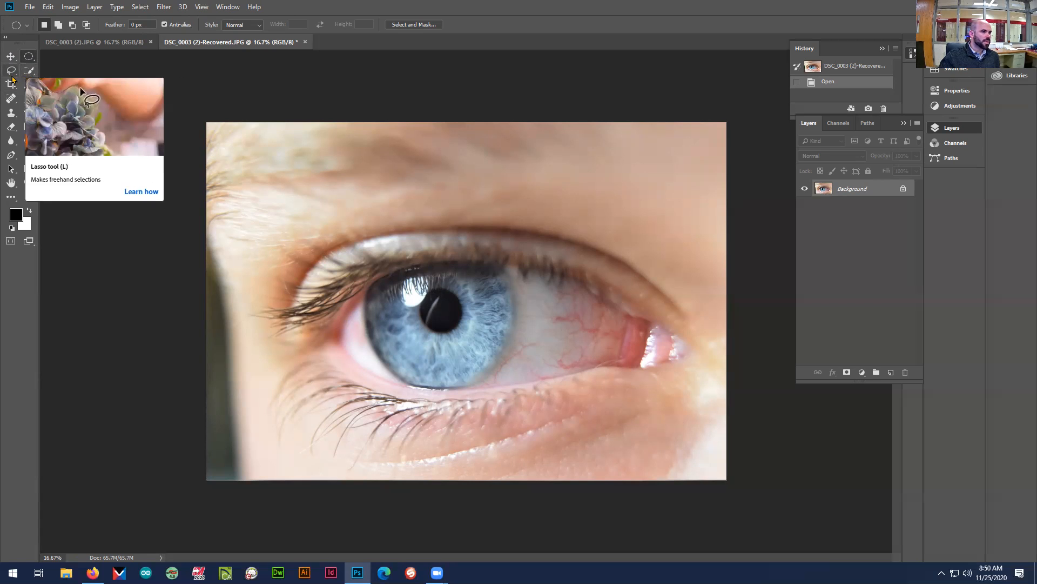
right_click(29, 57)
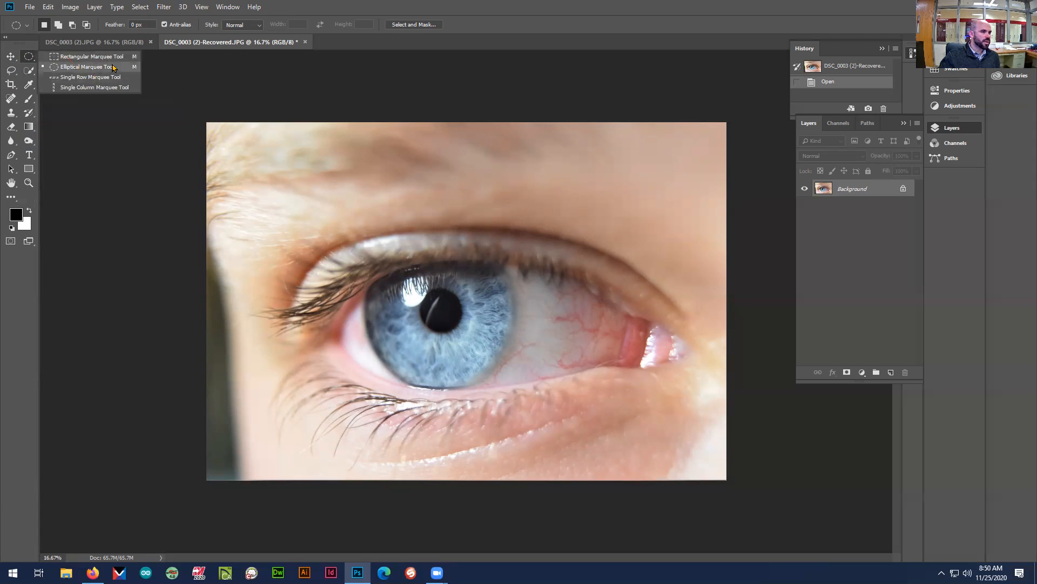
click(25, 70)
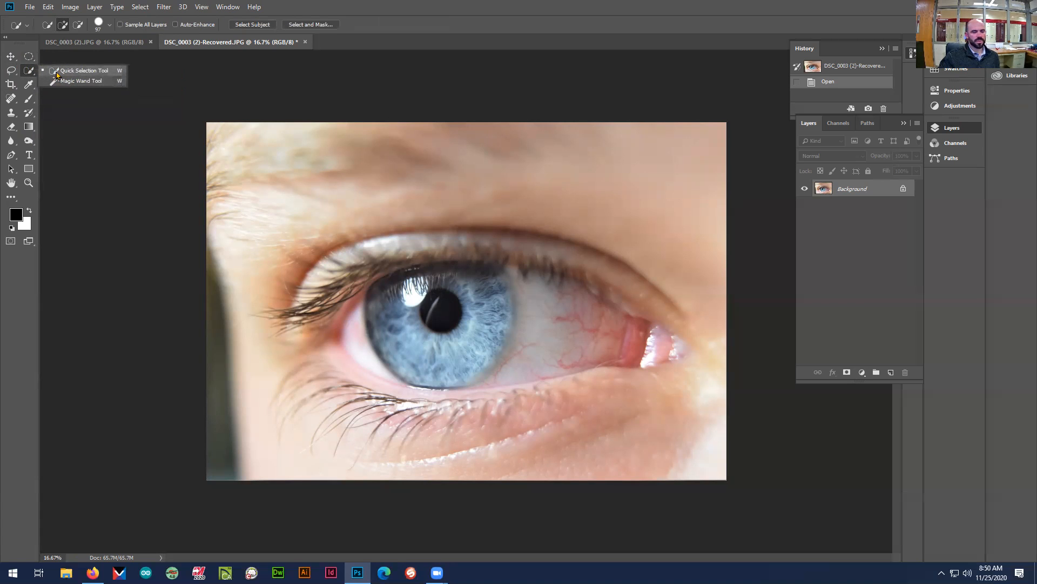
Try to enclose the blue iris with an Elliptical Marquee selection
click(27, 58)
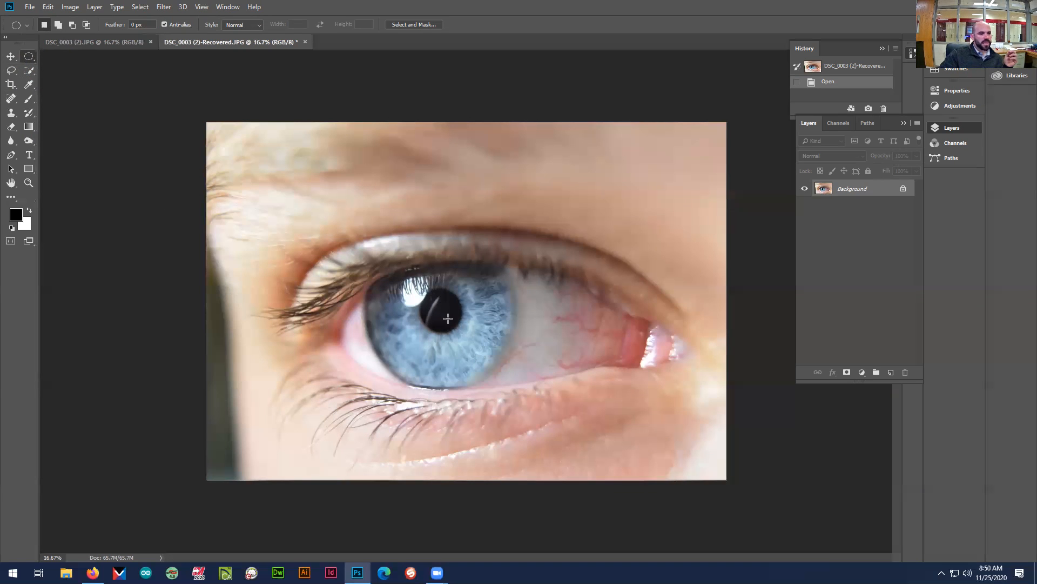
drag(341, 244, 528, 389)
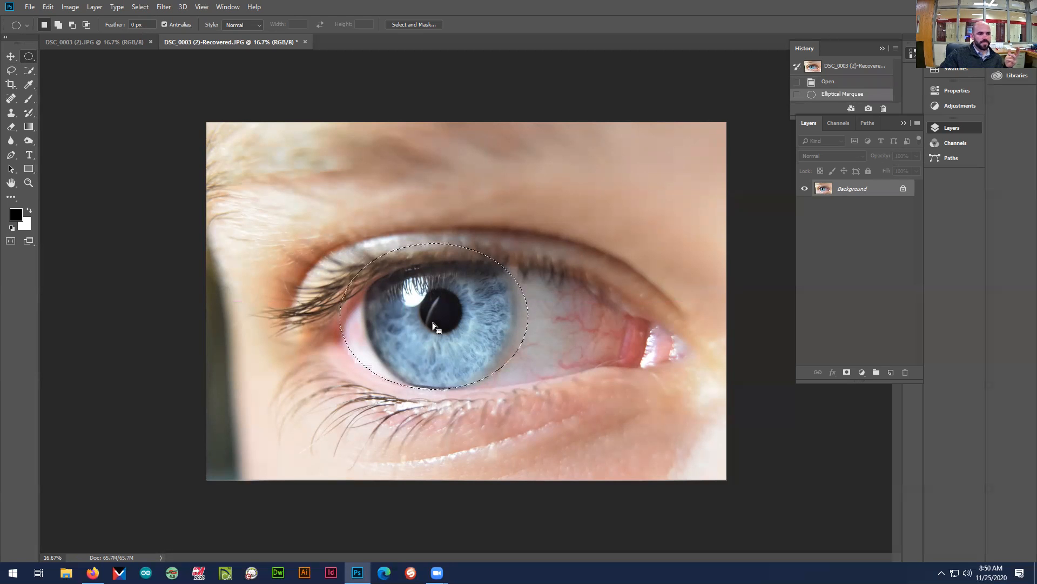
key(ctrl+plus)
key(ctrl+plus)
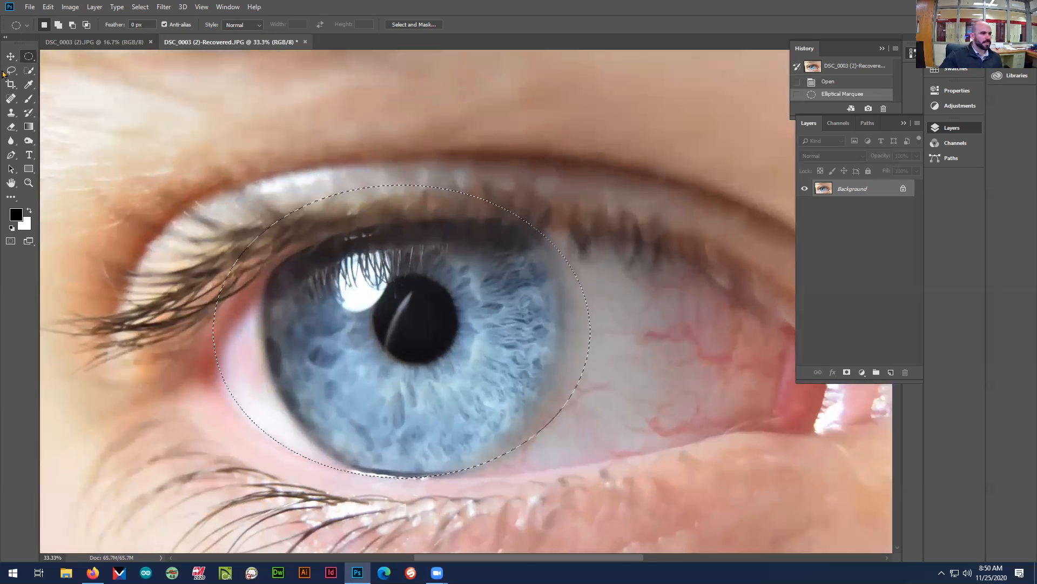
click(274, 273)
drag(243, 231, 574, 473)
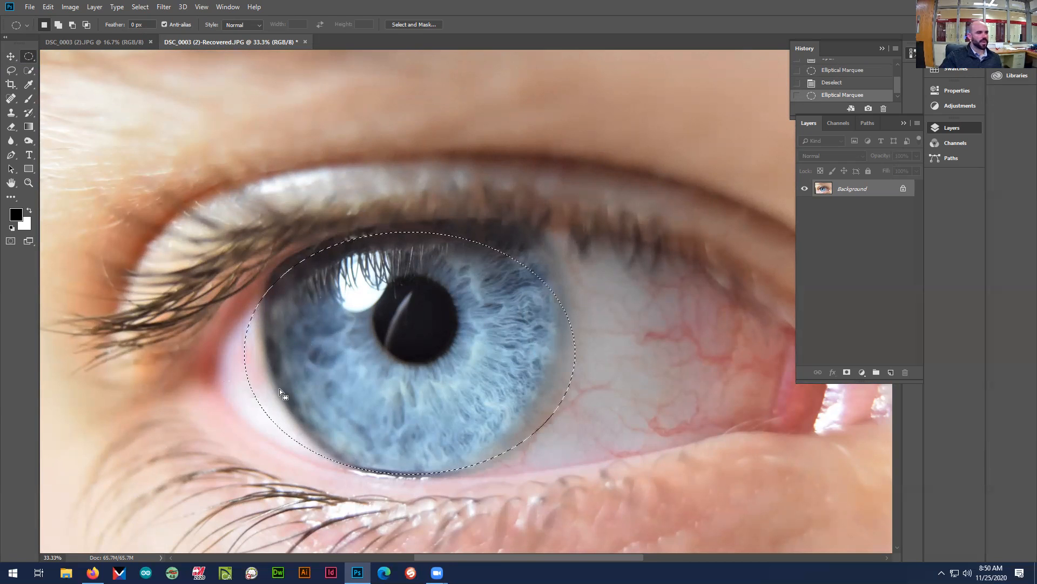
Clear the elliptical selection and trace the outer edge of the iris with the Lasso tool
click(11, 71)
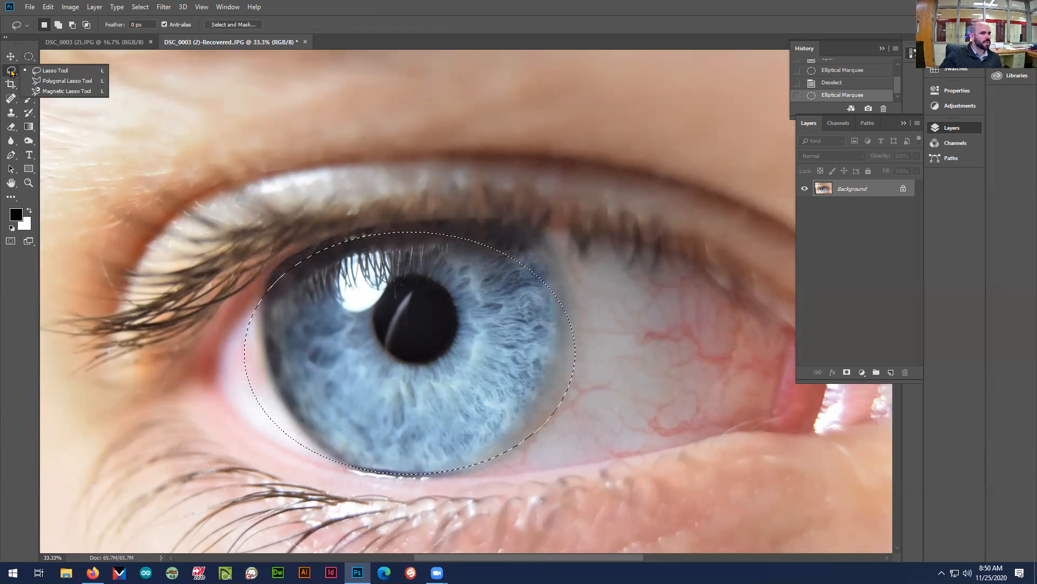
click(49, 71)
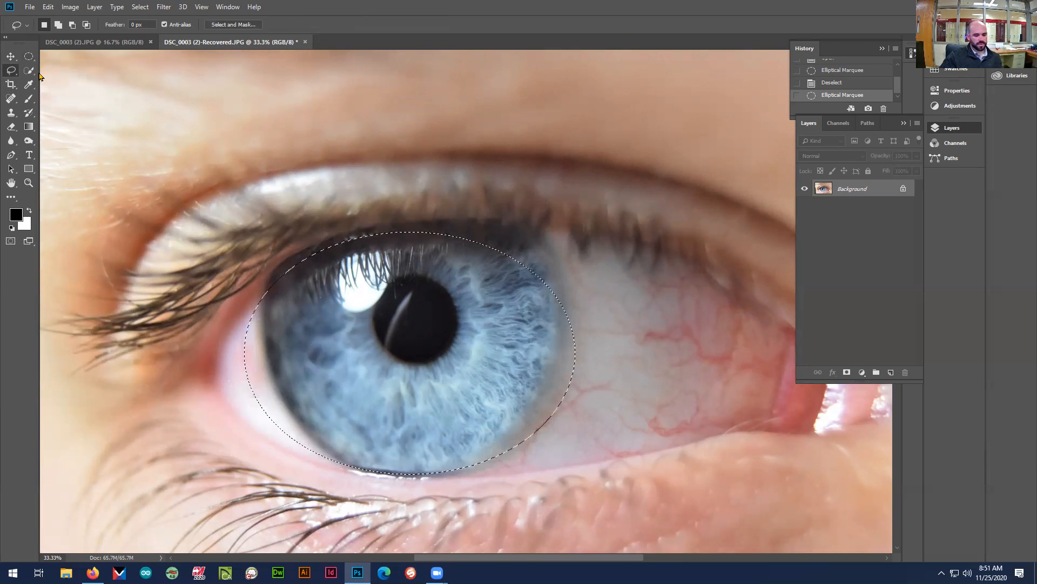
click(42, 75)
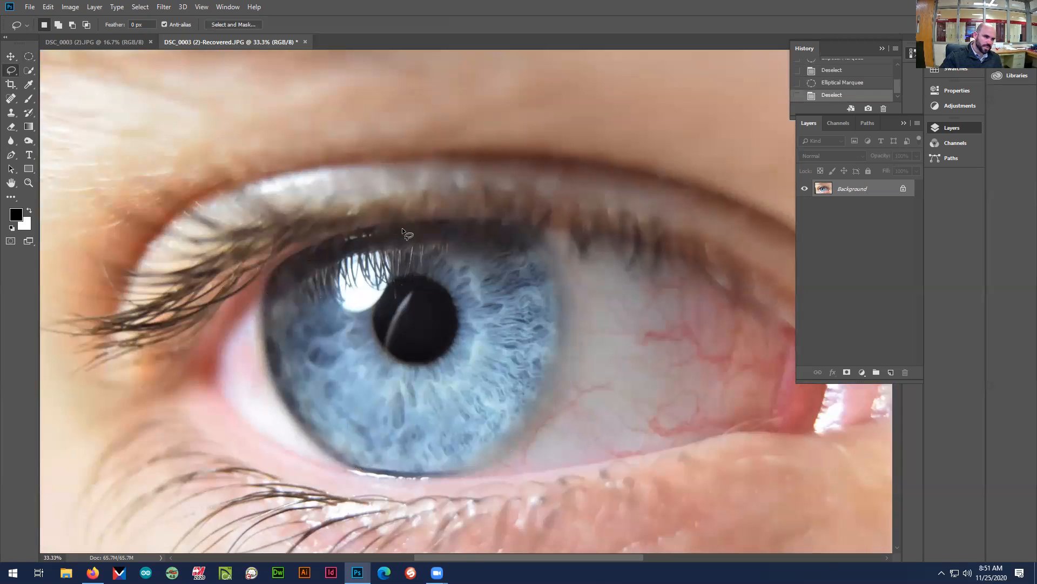
mouse_move(402, 226)
mouse_down()
mouse_move(507, 226)
mouse_move(549, 277)
mouse_up()
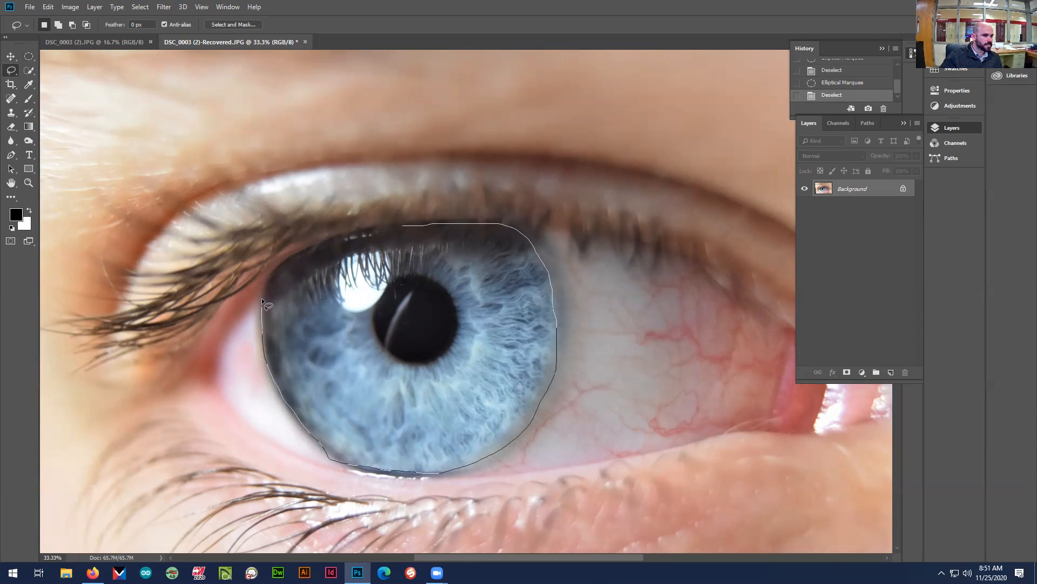
drag(304, 251, 406, 227)
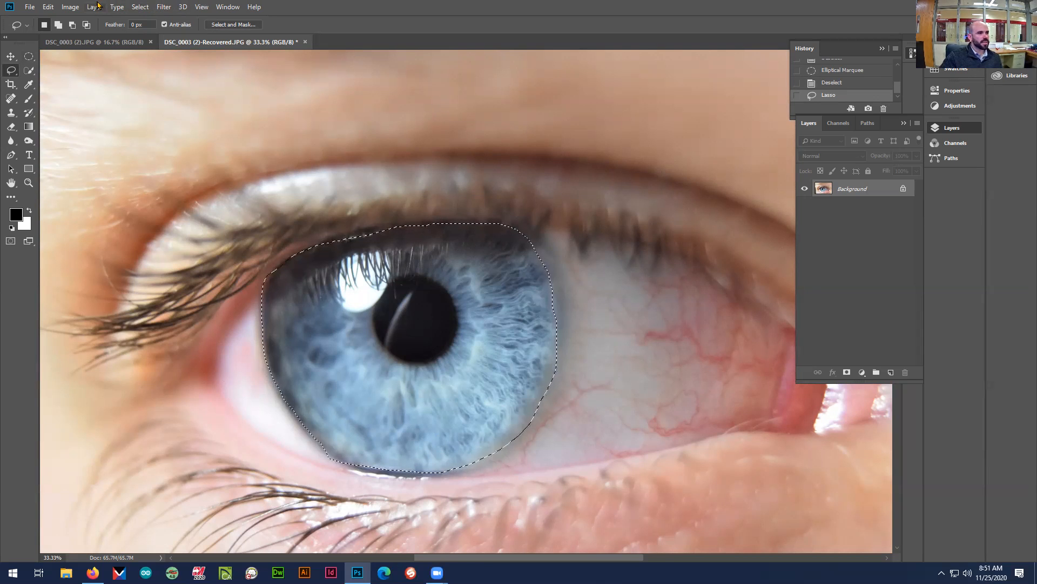
click(161, 7)
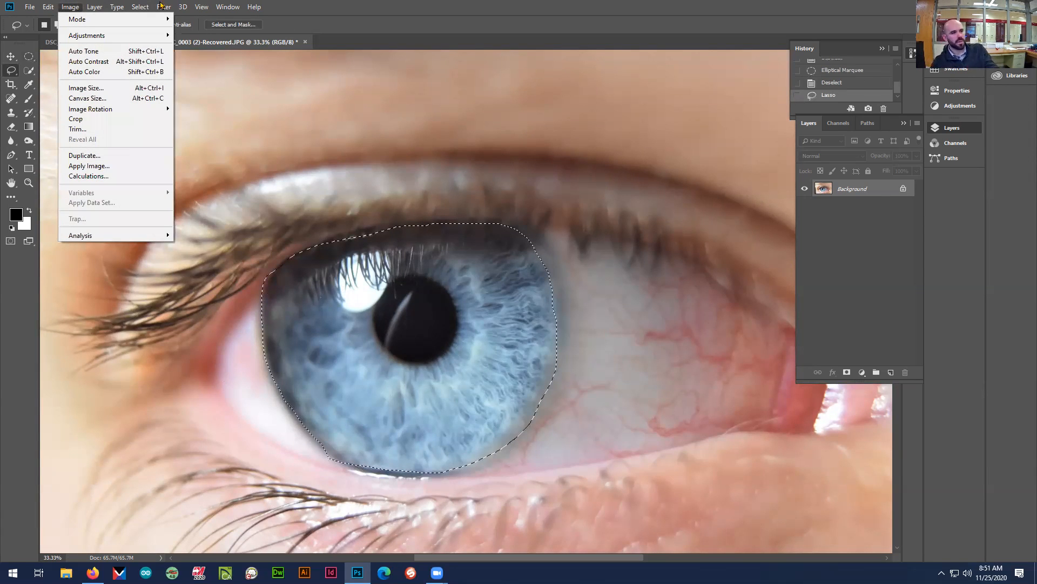
key(Escape)
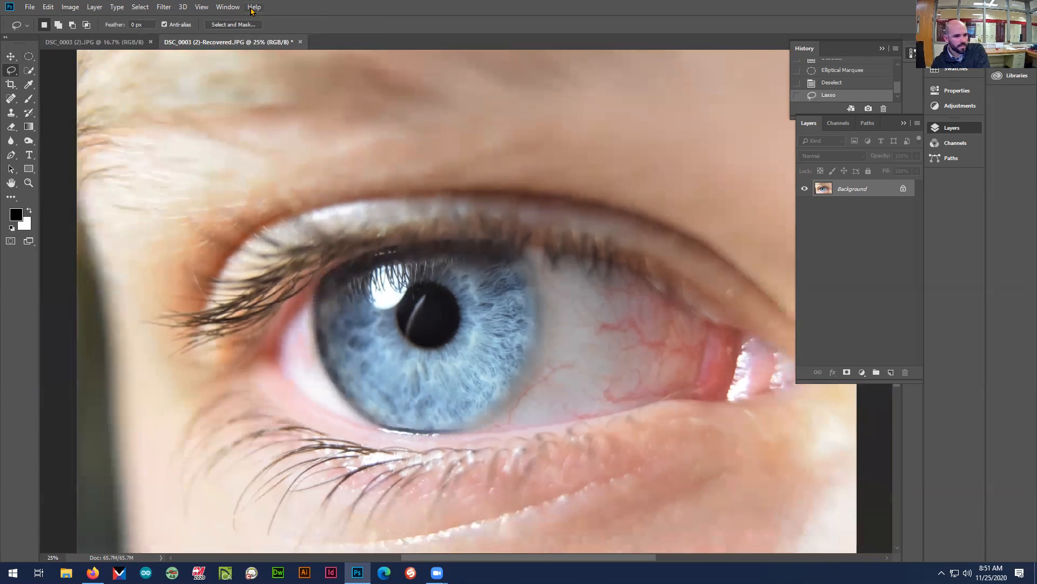
key(ctrl+minus)
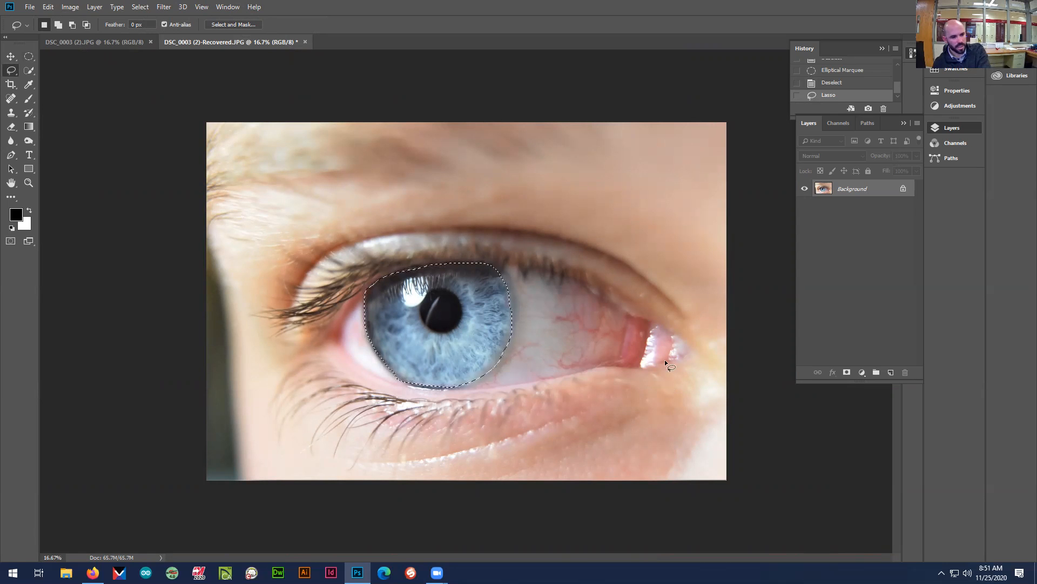
key(ctrl+plus)
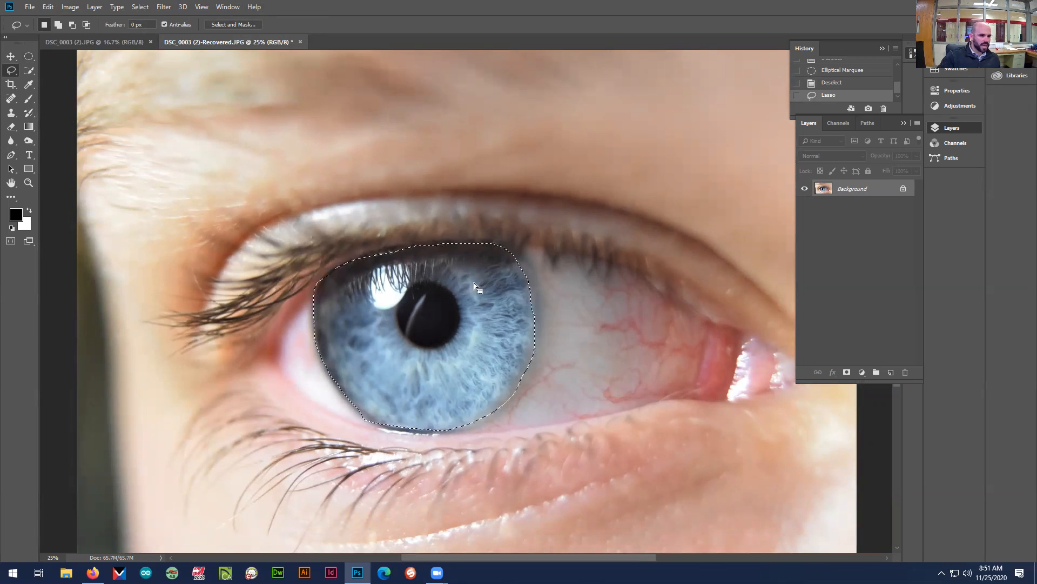
Apply a Hue/Saturation adjustment with saturation +39 to the selected iris, and deselect it
click(71, 7)
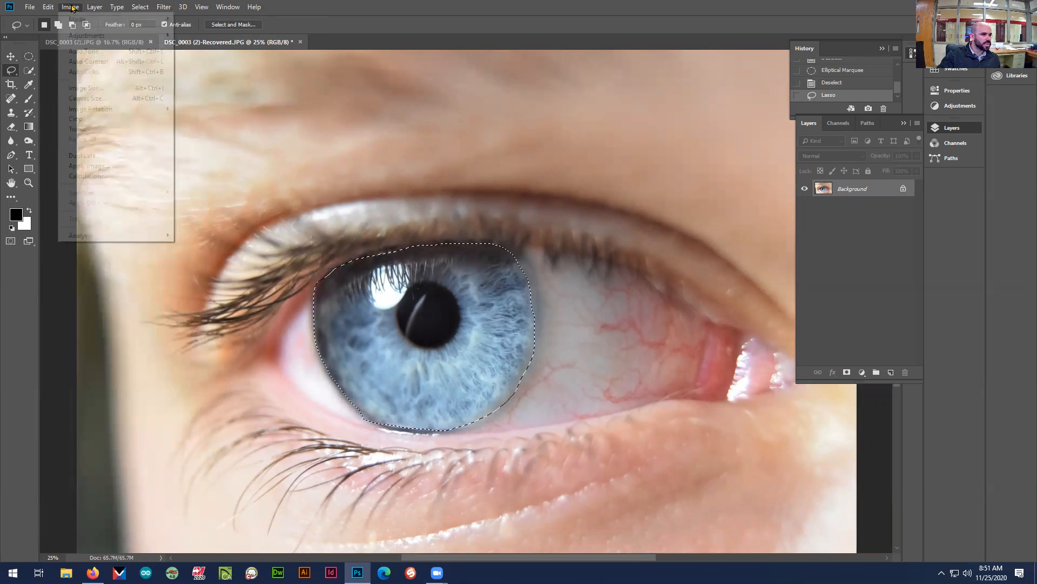
mouse_move(99, 36)
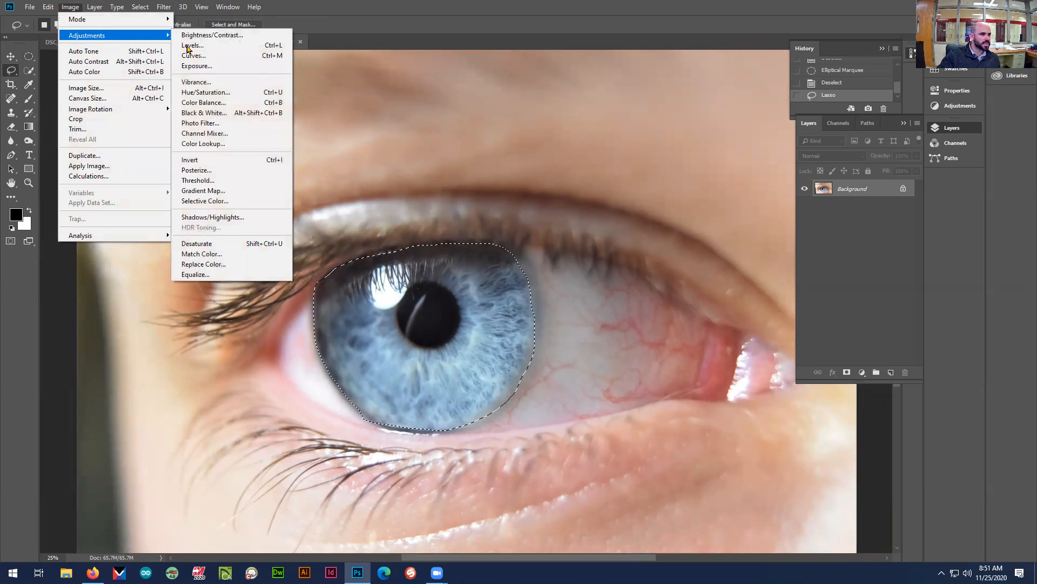
click(254, 95)
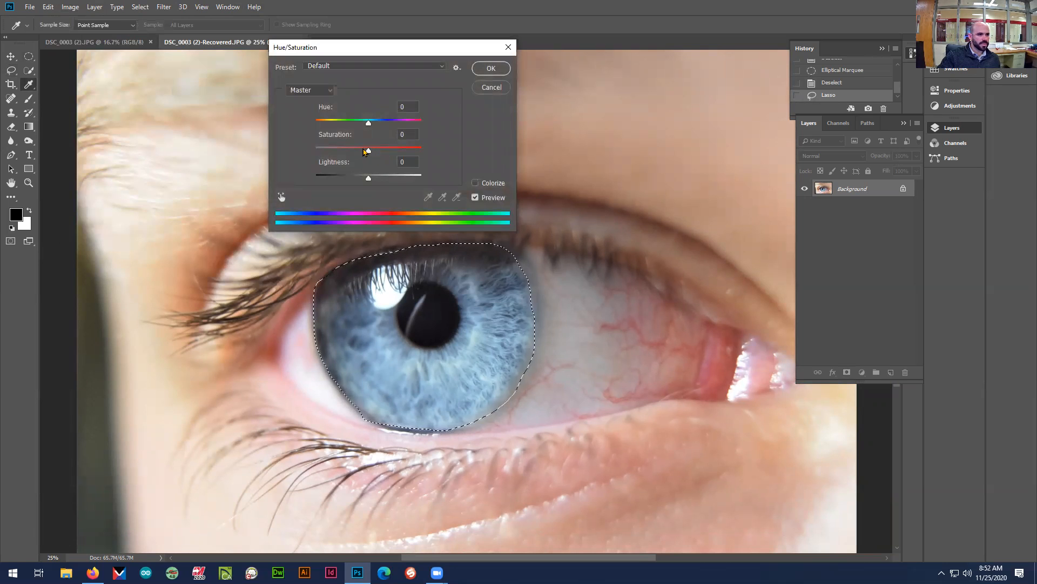
mouse_move(369, 152)
mouse_down()
mouse_move(436, 158)
mouse_move(377, 156)
mouse_up()
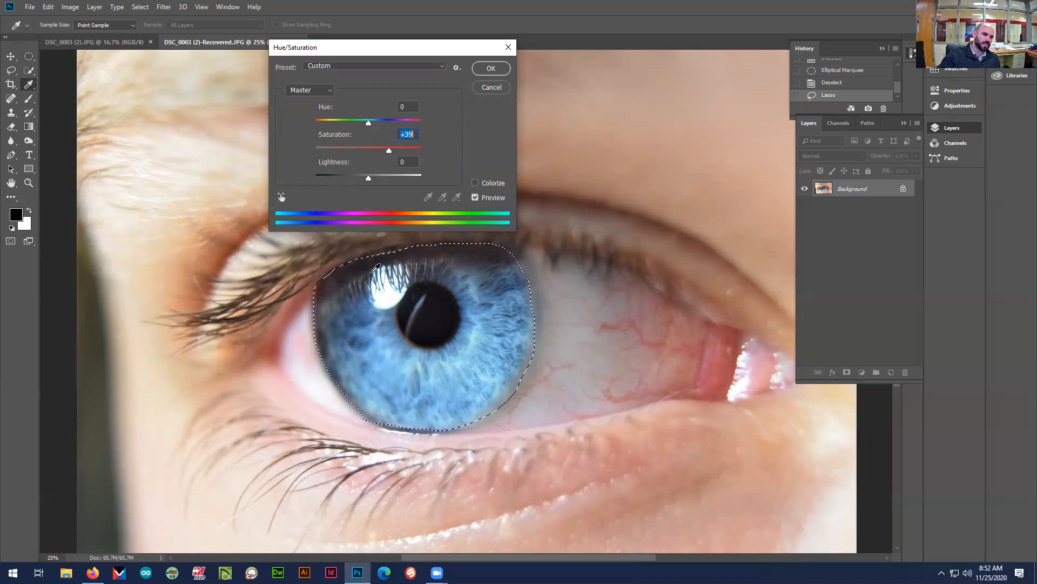
click(491, 69)
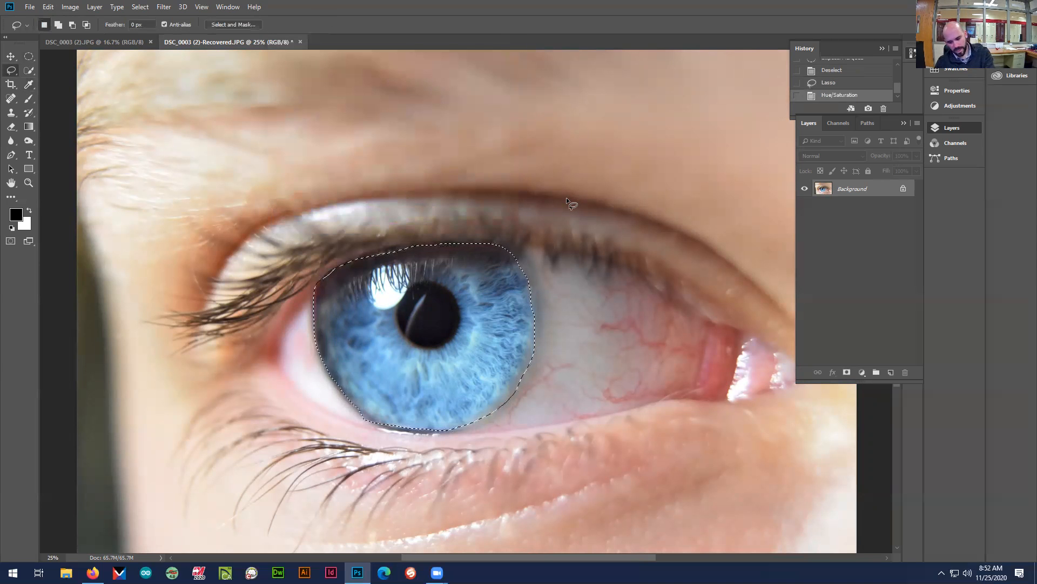
key(ctrl+minus)
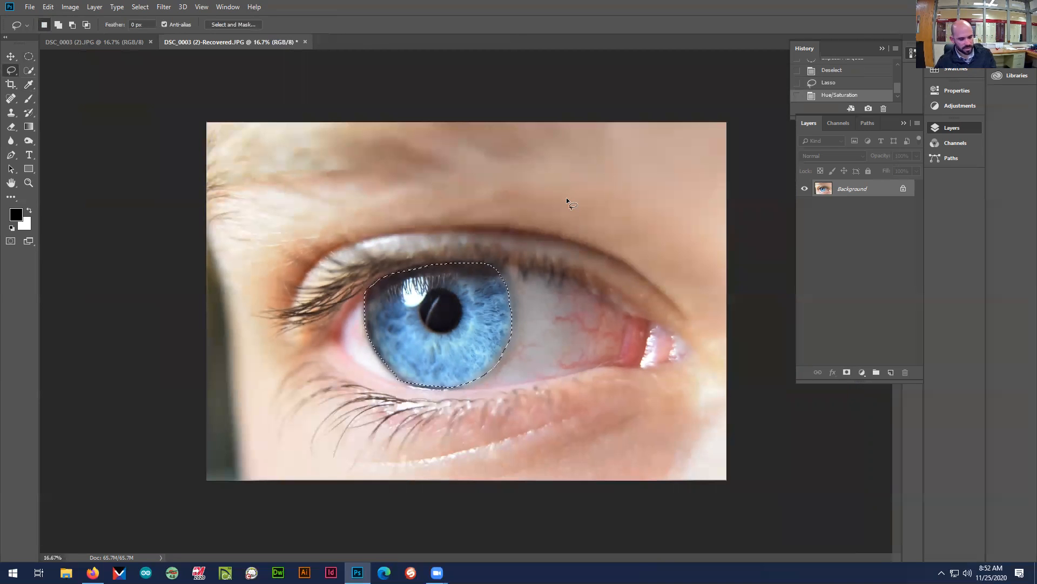
key(ctrl+d)
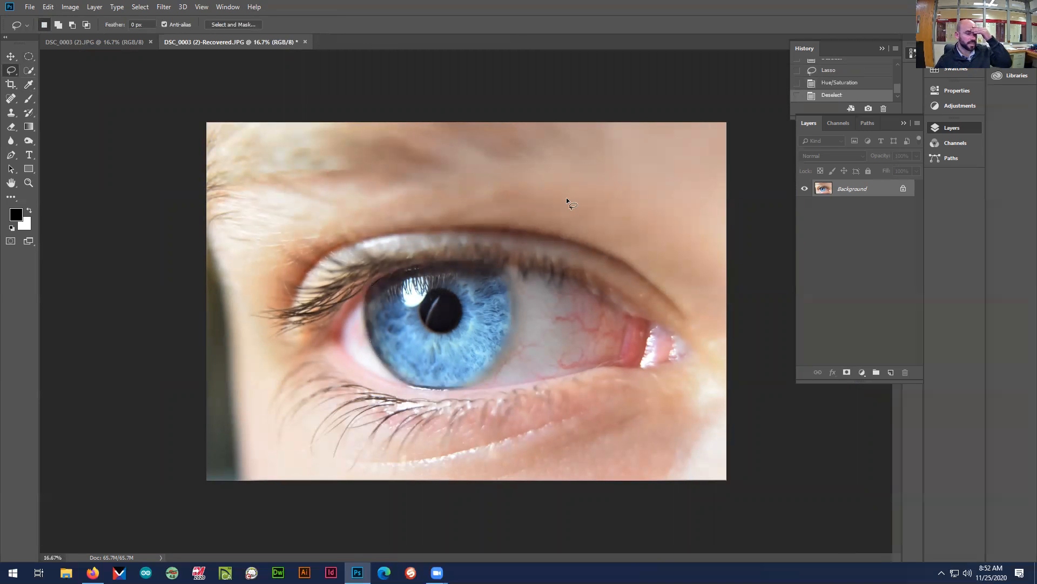
Examine the recolored iris and its edge against the white of the eye at several magnifications
key(ctrl+minus)
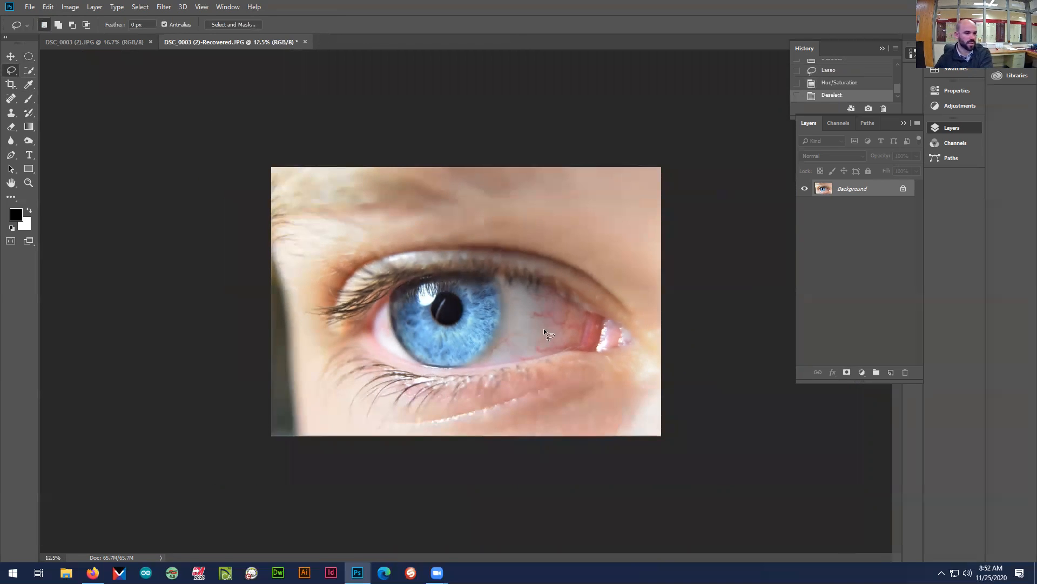
key(ctrl+plus)
key(ctrl+plus)
key(ctrl+plus)
key(ctrl+plus)
key(ctrl+plus)
key(ctrl+plus)
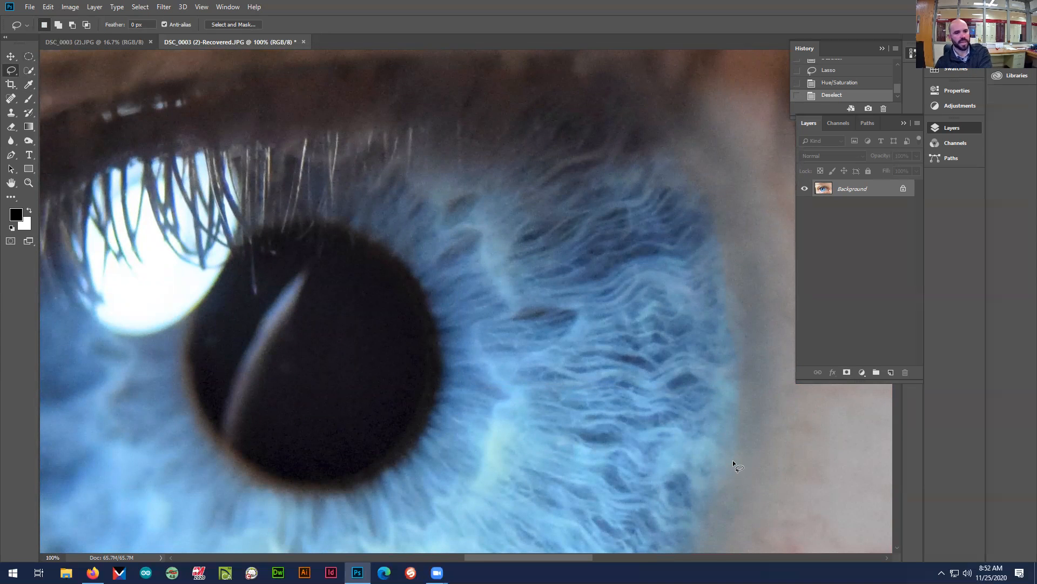
key(ctrl+minus)
key(ctrl+minus)
key(ctrl+minus)
key(ctrl+minus)
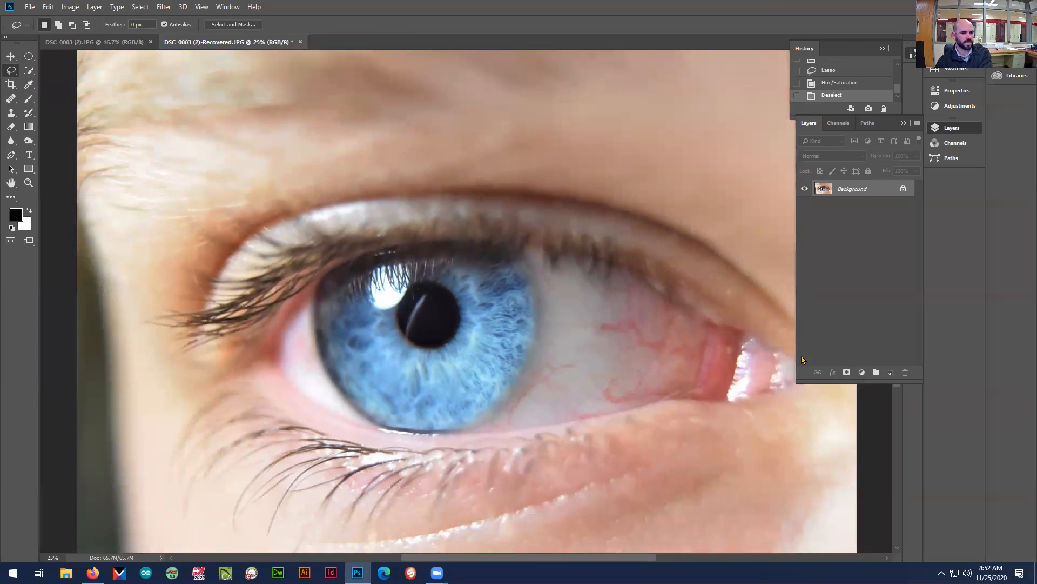
Try to outline the veined white of the eye between the iris and the inner corner with the Lasso tool
drag(628, 559, 682, 560)
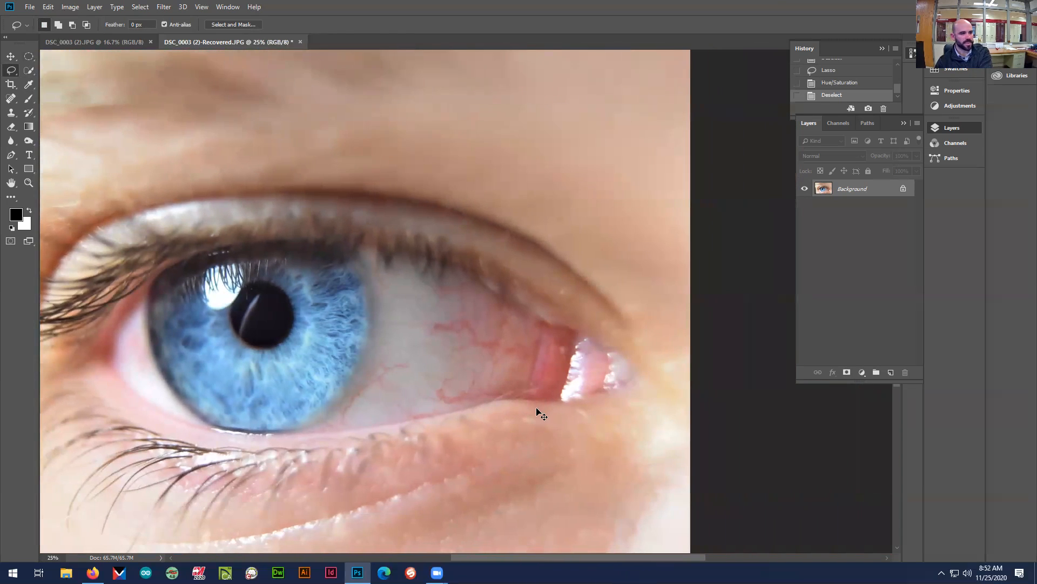
key(ctrl+plus)
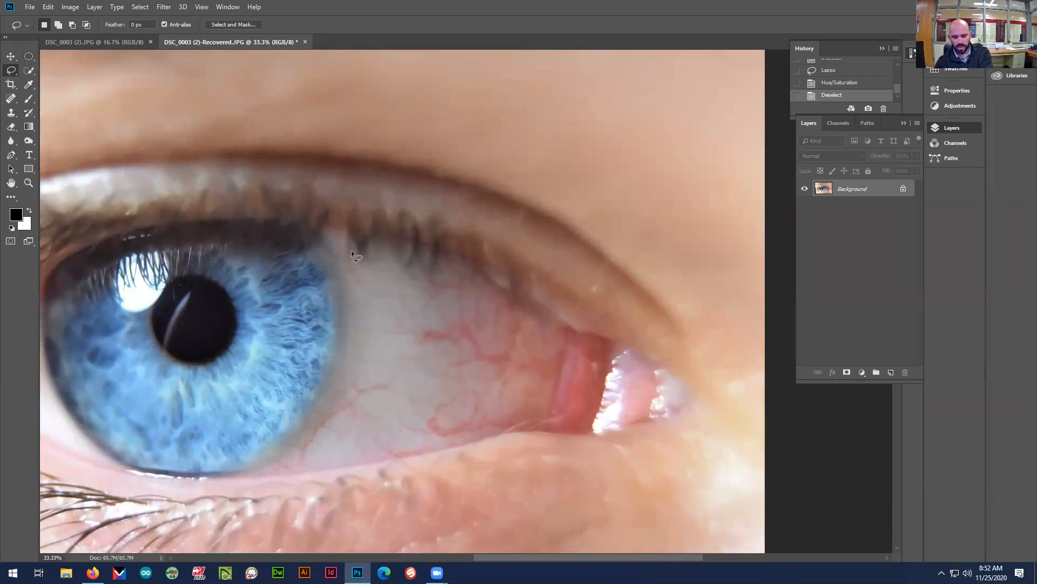
key(ctrl+plus)
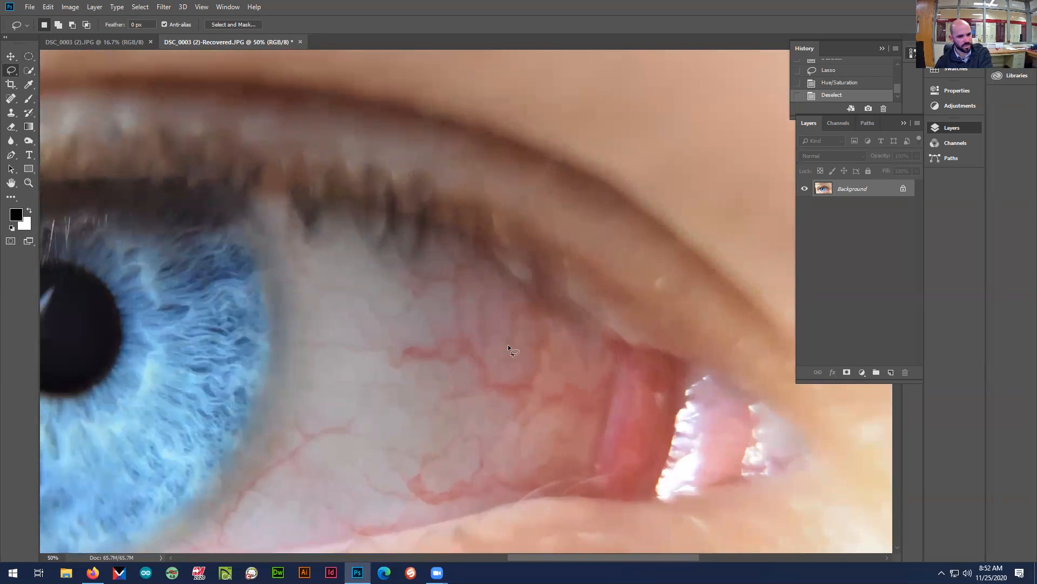
drag(490, 254, 560, 312)
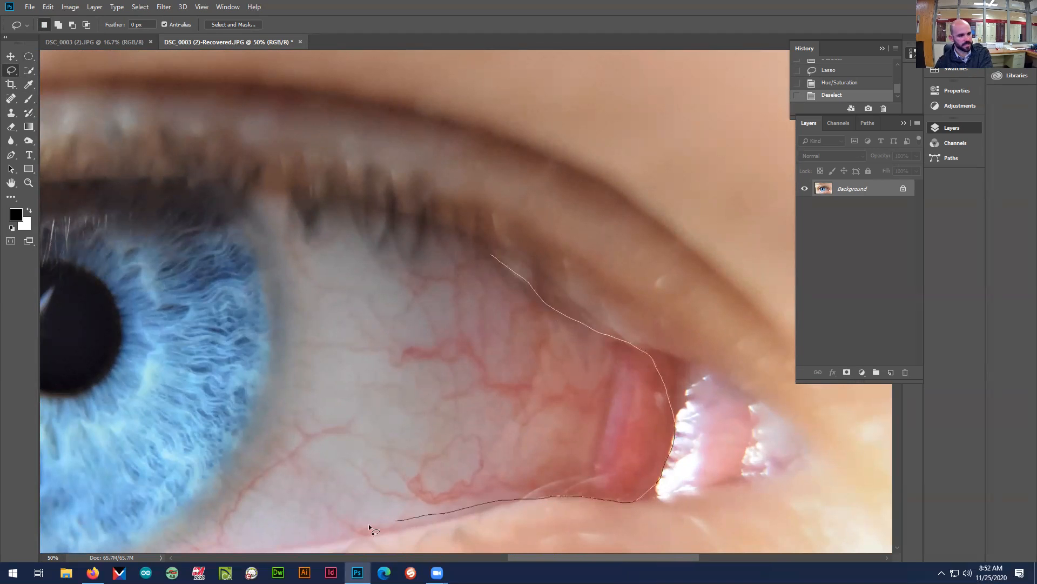
drag(247, 535, 298, 283)
drag(491, 254, 494, 257)
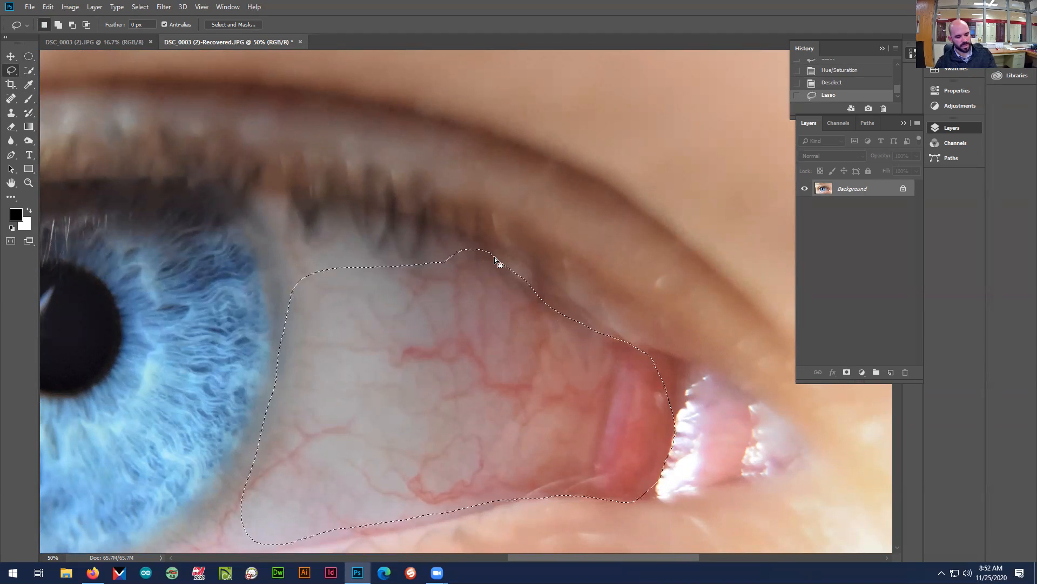
click(480, 244)
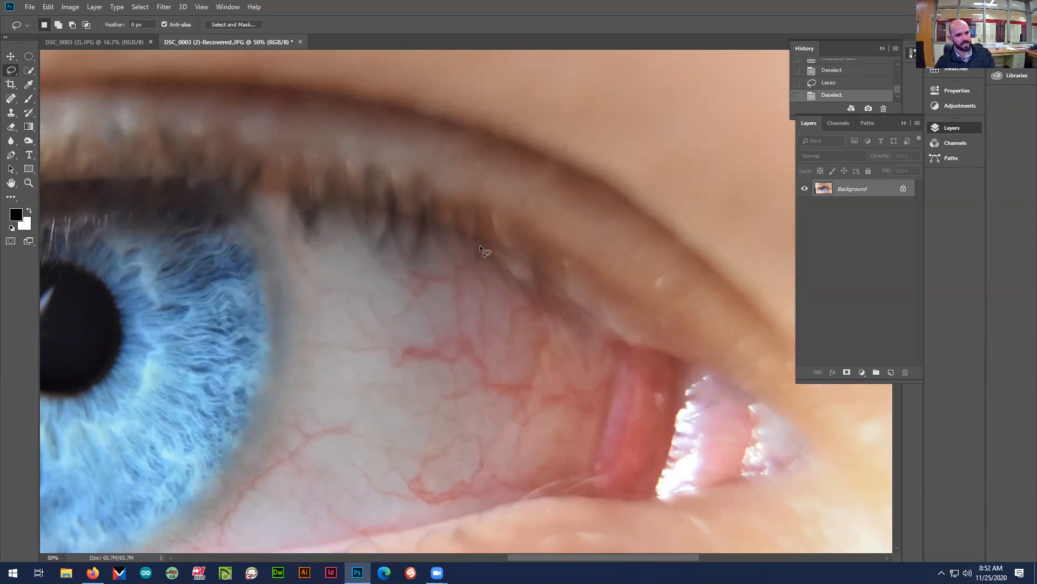
Select the red tissue near the inner corner of the eye with Color Range, using Sampled Colors and adjusting the fuzziness
click(140, 6)
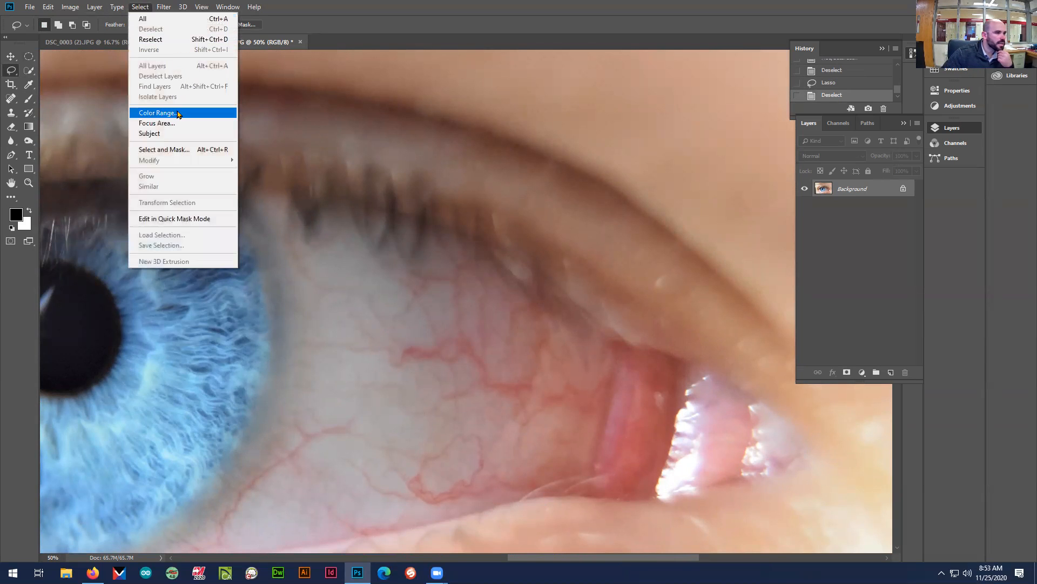
click(158, 112)
click(660, 434)
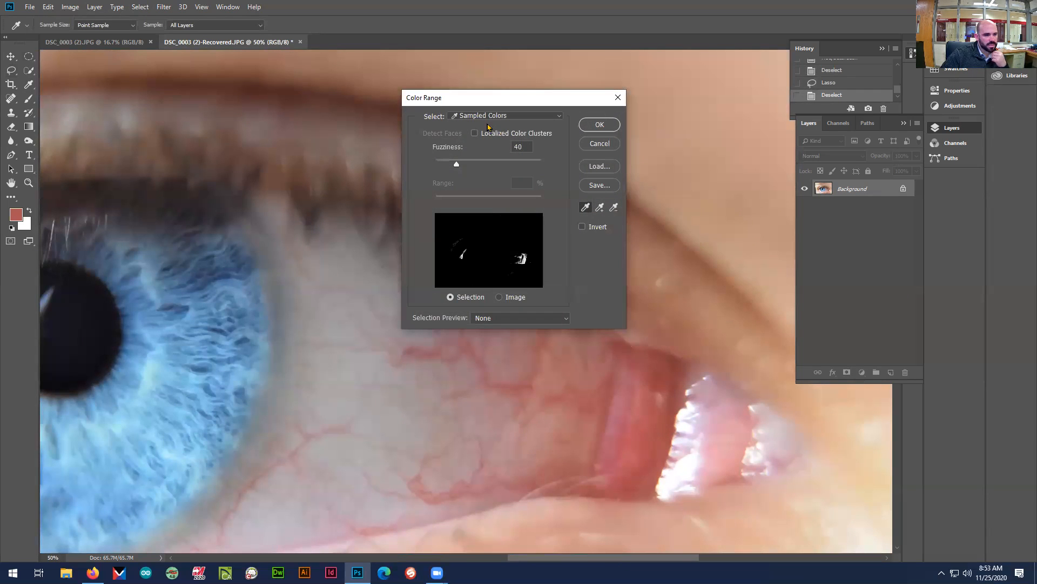
mouse_move(455, 165)
mouse_down()
mouse_move(489, 167)
mouse_move(451, 168)
mouse_up()
click(629, 433)
click(653, 399)
click(648, 389)
click(641, 381)
click(601, 125)
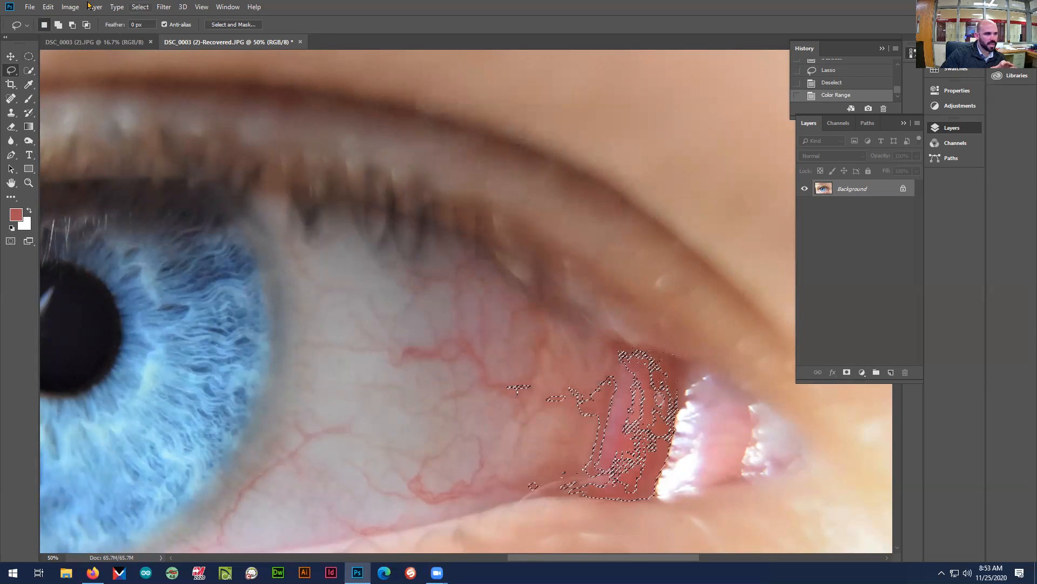
Replace the selection with a new Color Range selection of the red inner-corner tissue, using Sampled Colors and fuzziness 55
key(ctrl+d)
click(140, 7)
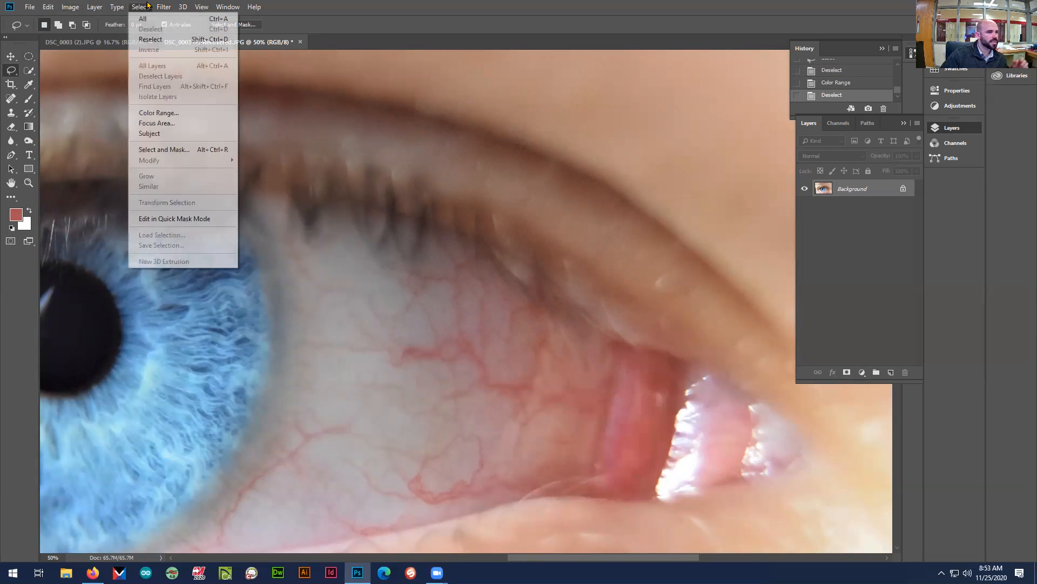
click(172, 112)
click(657, 425)
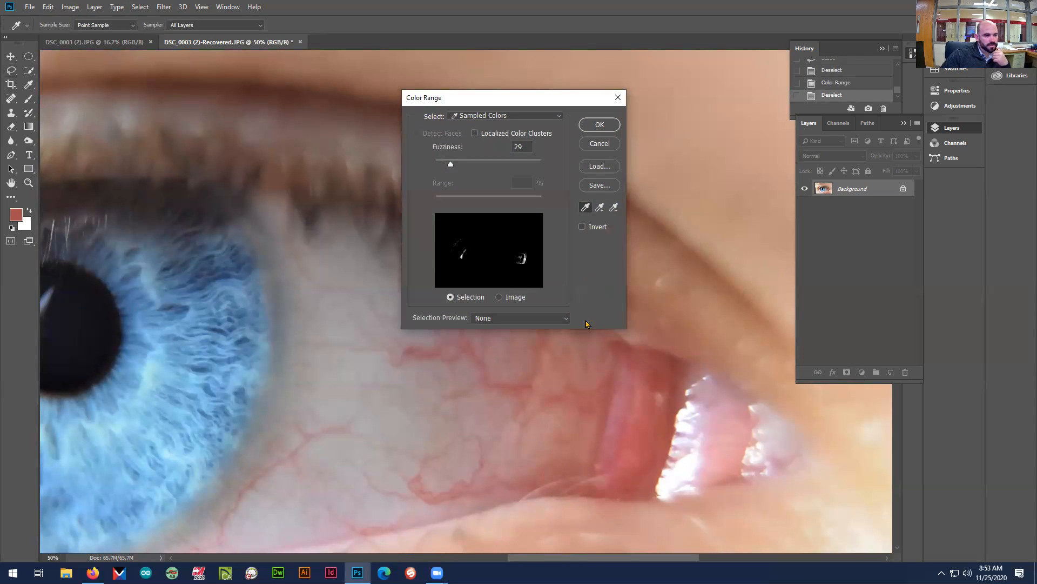
drag(450, 166, 465, 167)
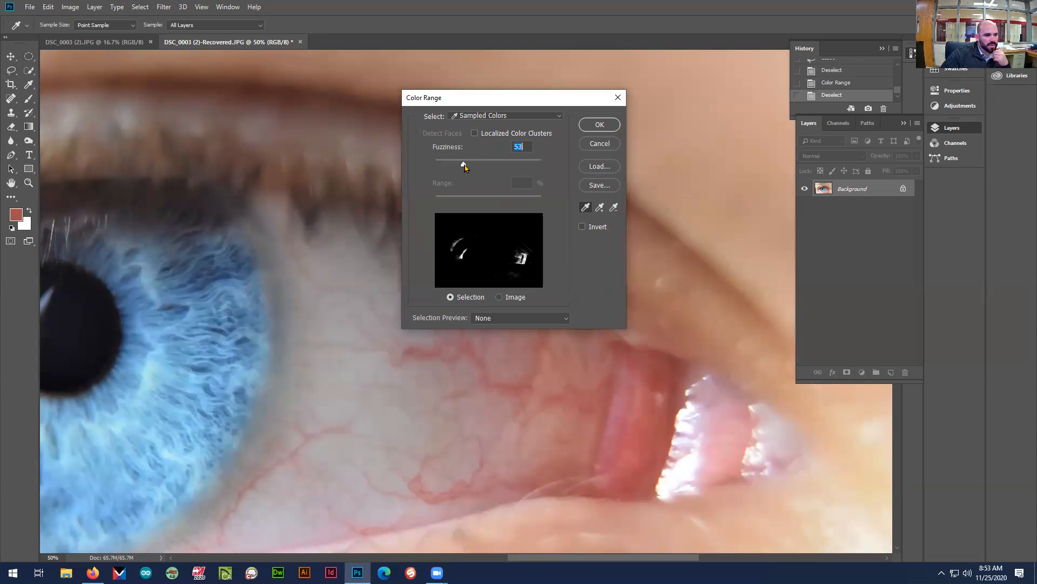
click(600, 125)
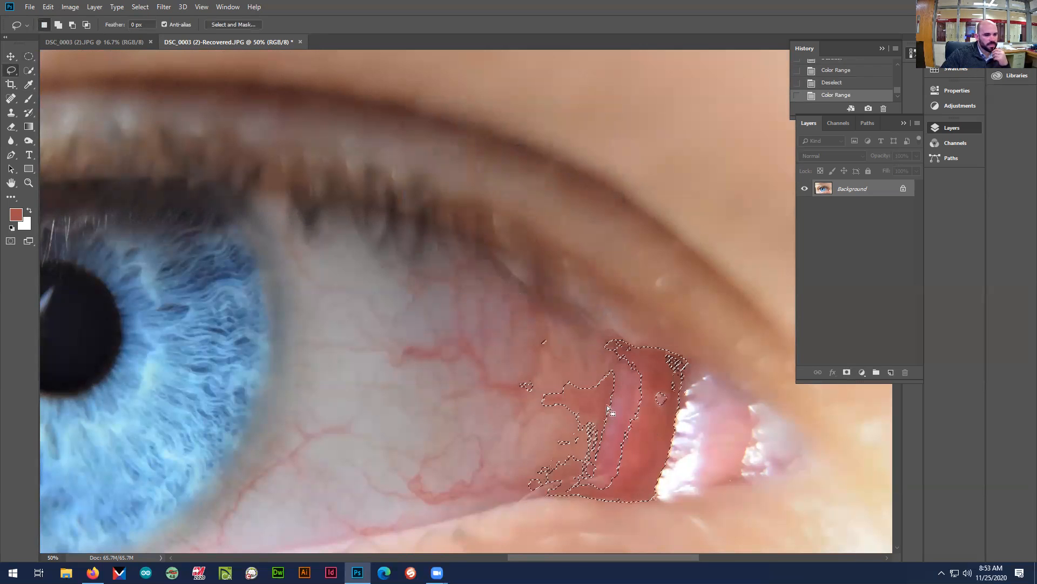
Try a Hue/Saturation adjustment with saturation -58 on the selected red tissue, and deselect it
click(54, 7)
mouse_move(70, 7)
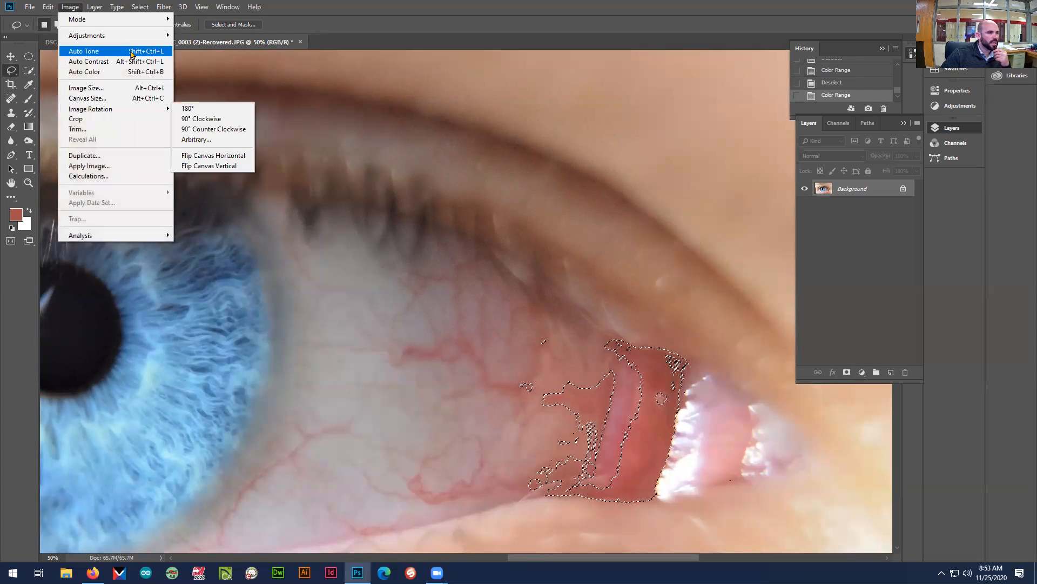
mouse_move(149, 37)
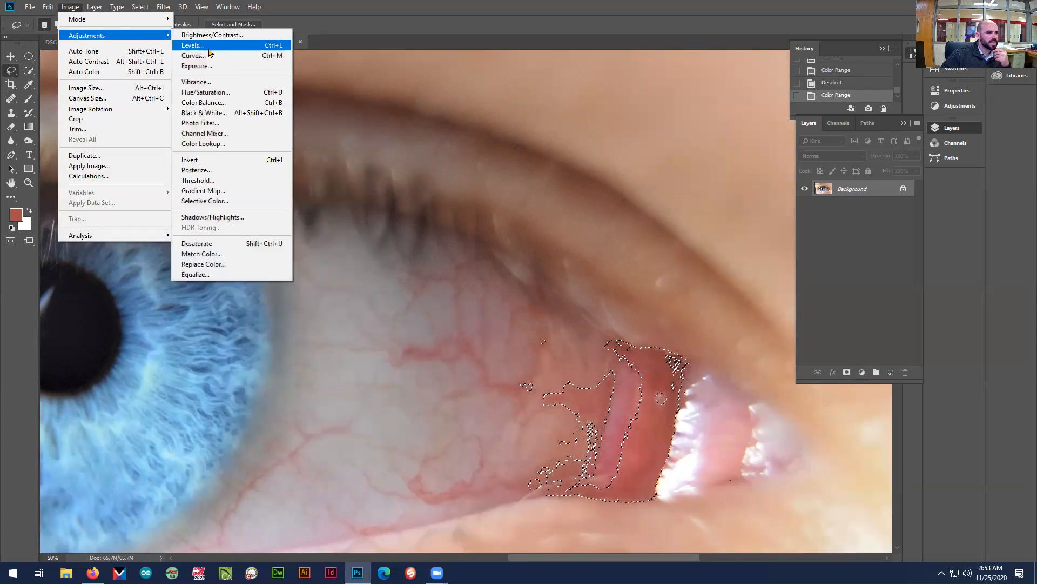
click(227, 95)
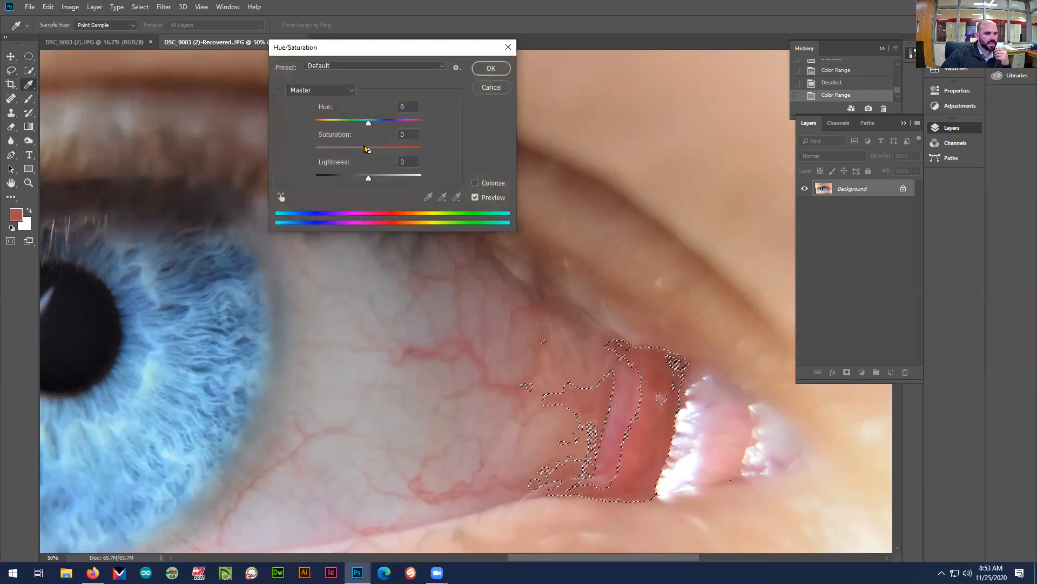
drag(365, 149, 339, 154)
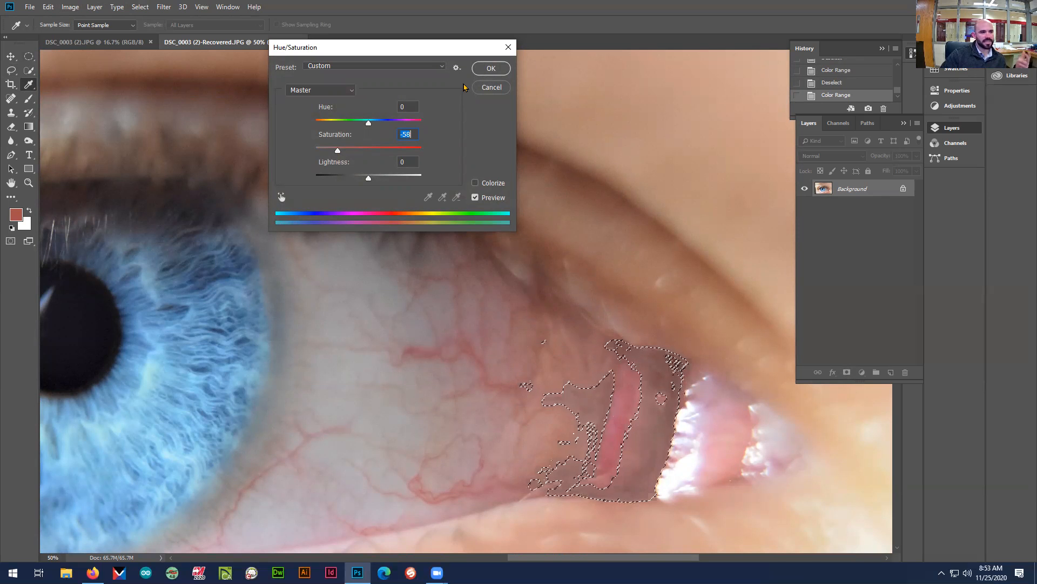
click(491, 87)
key(l)
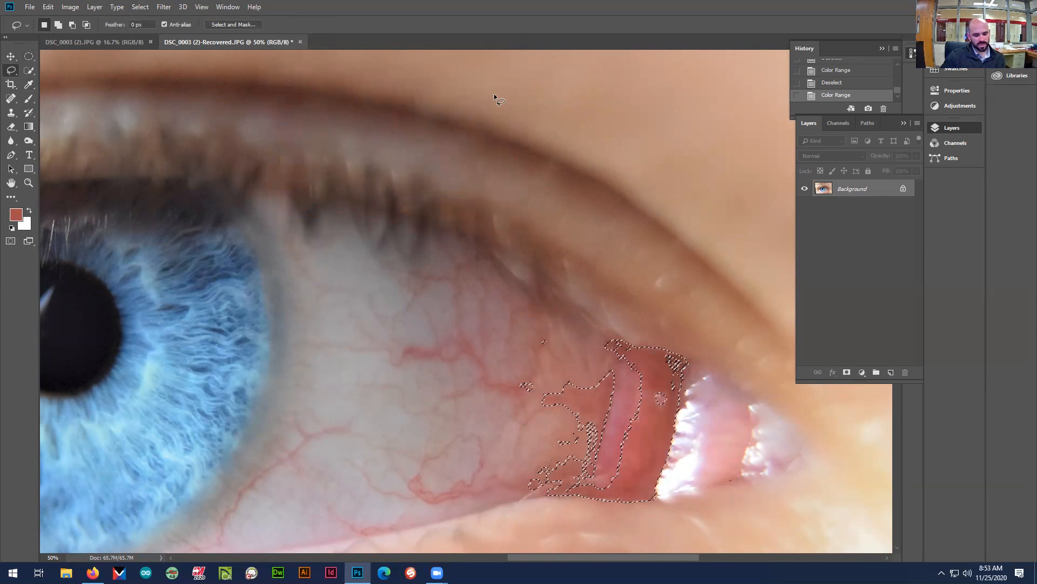
key(ctrl+d)
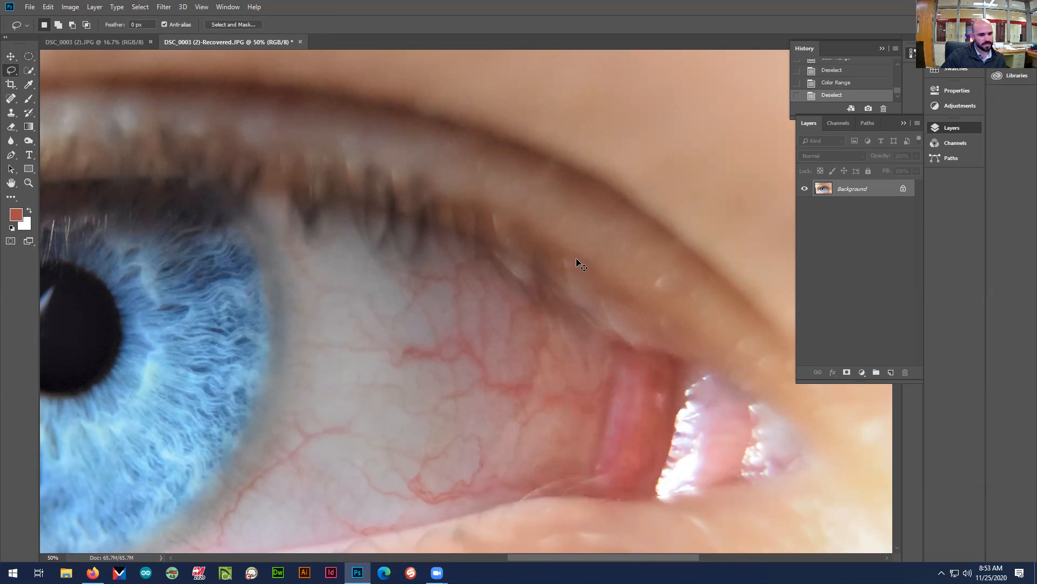
Outline the veined white of the eye and the red inner corner freehand with the Lasso tool
right_click(13, 72)
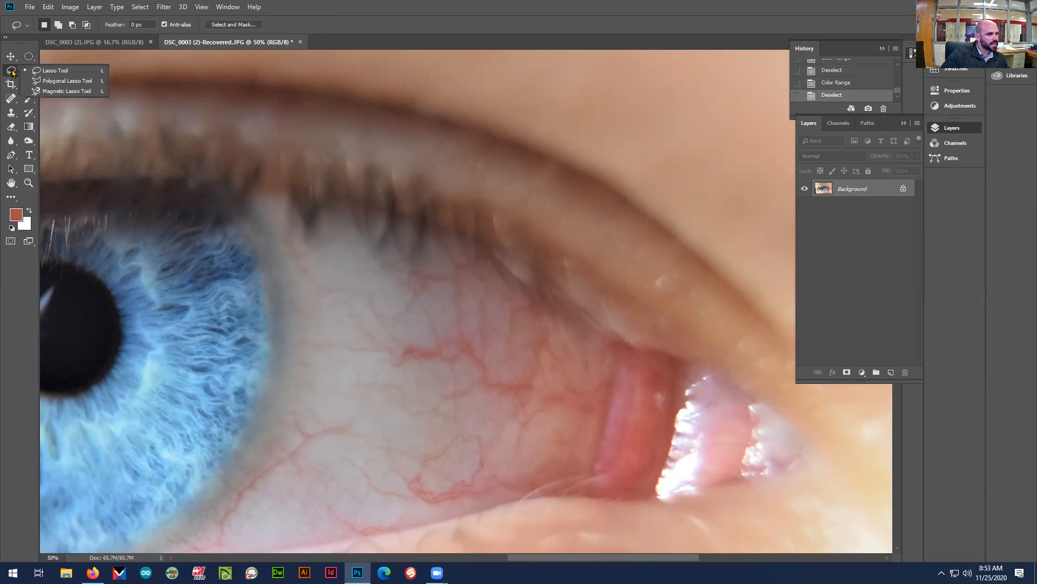
click(49, 74)
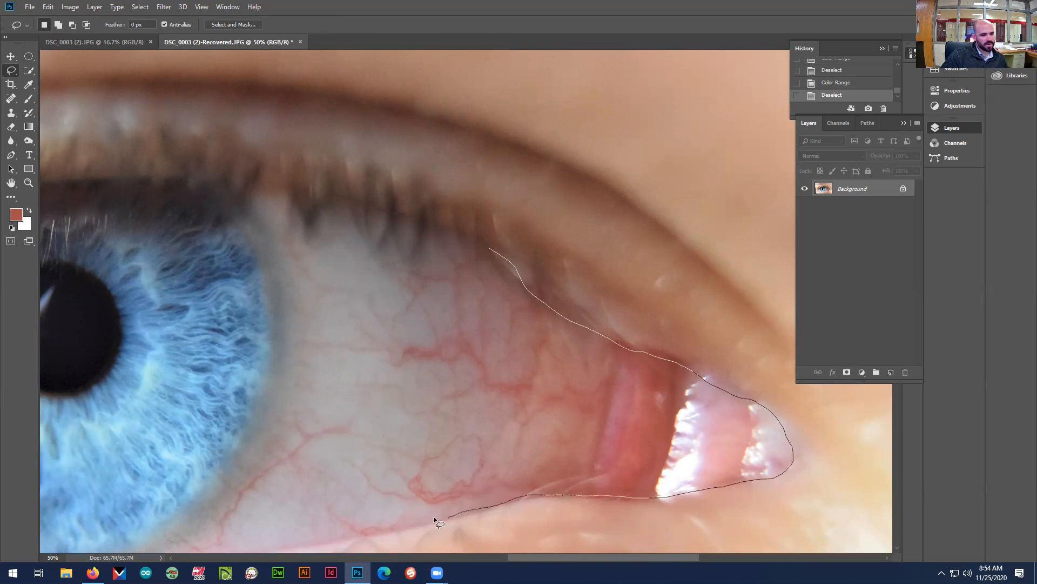
mouse_move(347, 474)
mouse_down()
mouse_move(408, 249)
mouse_move(488, 254)
mouse_up()
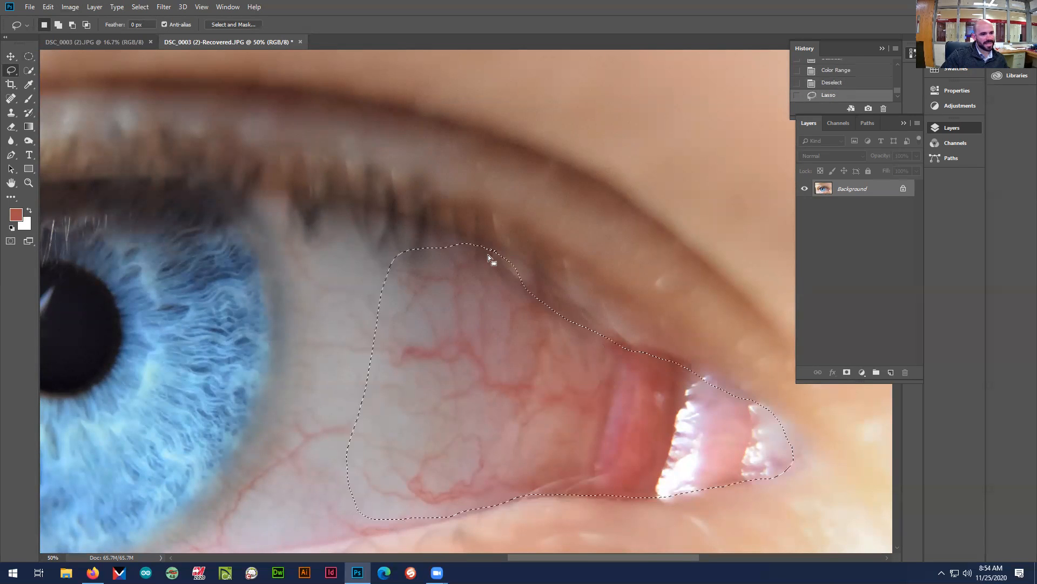
Try to add the area below the upper lashes to the selection with the Magnetic Lasso tool
right_click(11, 70)
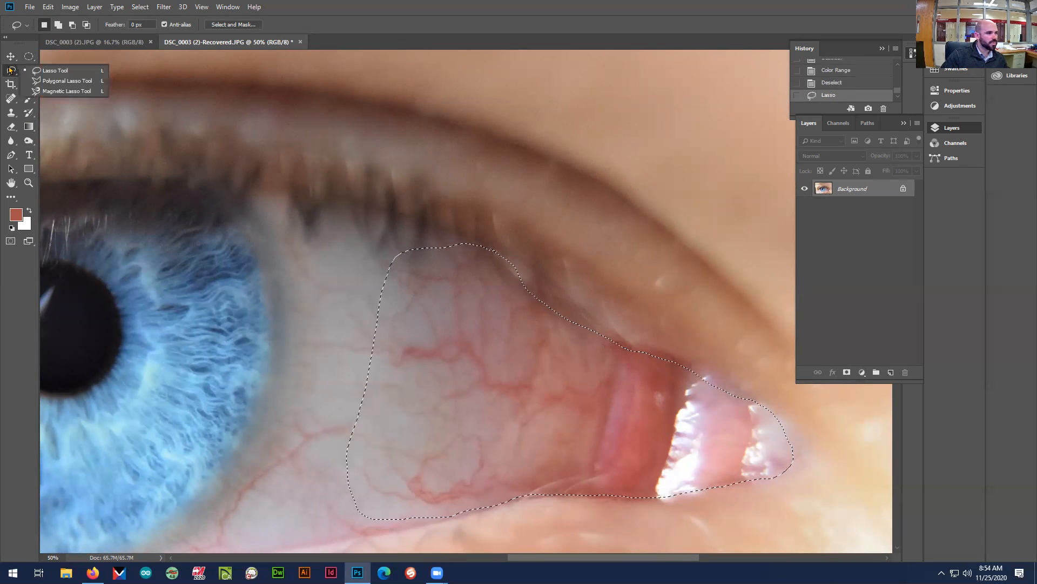
click(79, 91)
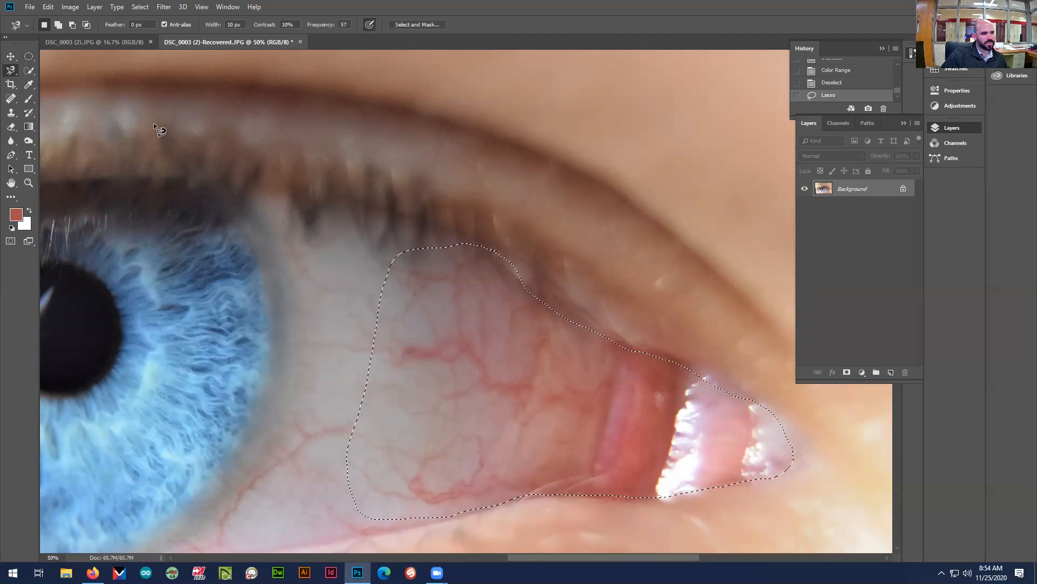
click(57, 24)
click(233, 180)
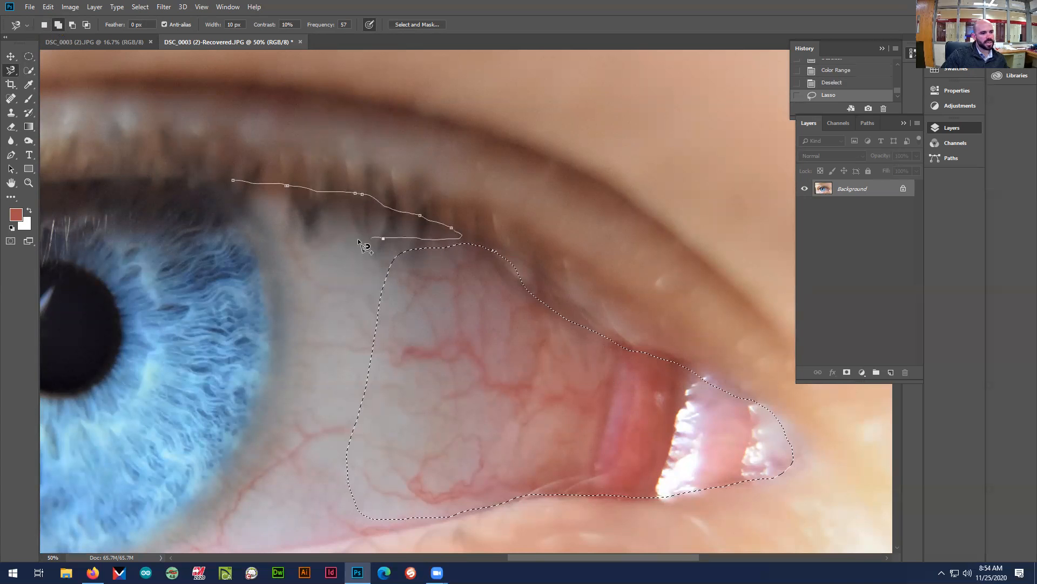
key(Escape)
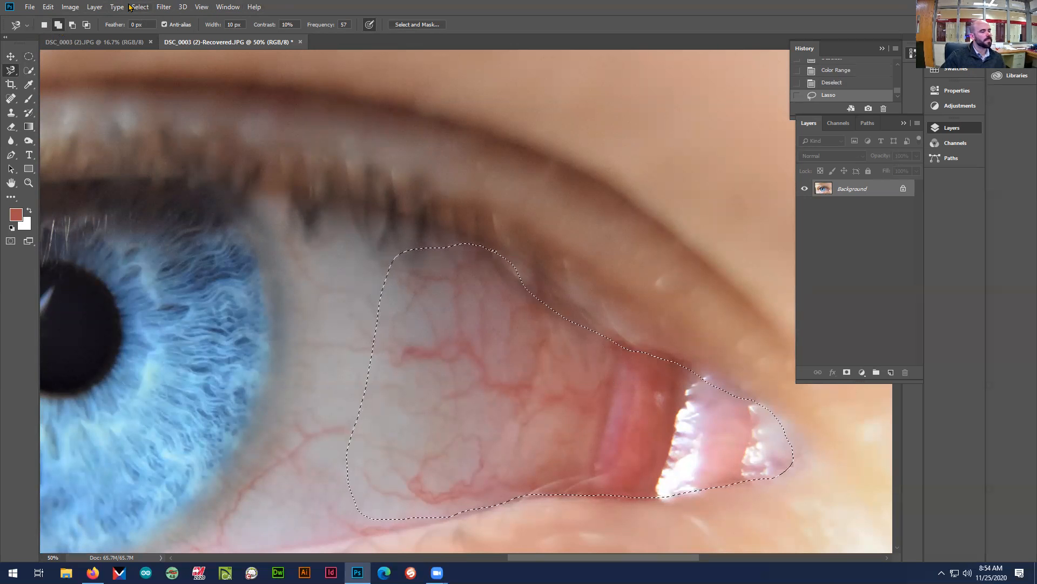
Apply a Hue/Saturation adjustment with saturation -40 to the outlined white and inner corner of the eye, and deselect it
click(71, 8)
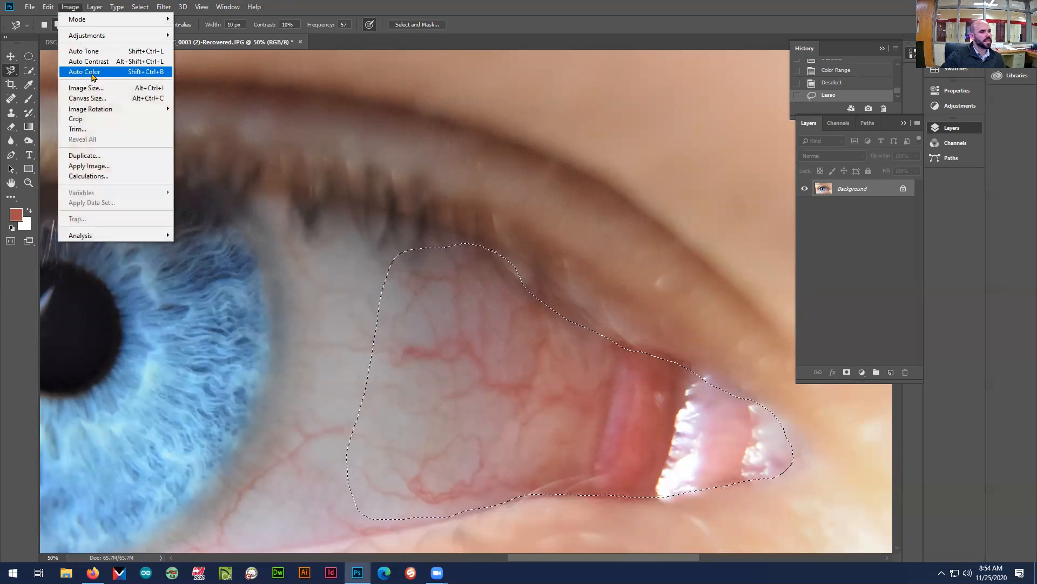
mouse_move(110, 40)
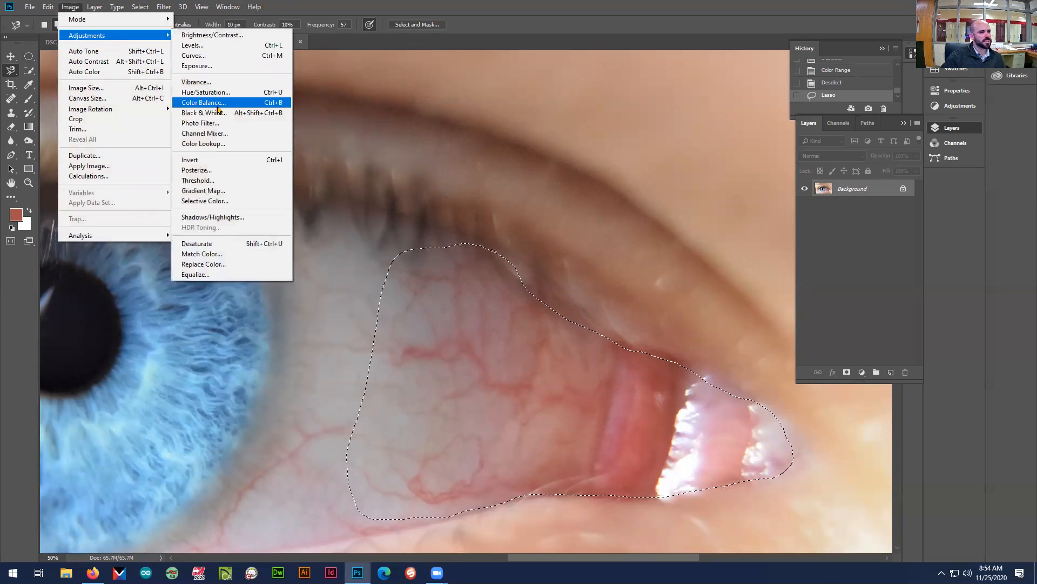
click(237, 95)
mouse_move(368, 151)
mouse_down()
mouse_move(293, 159)
mouse_move(372, 159)
mouse_move(352, 156)
mouse_up()
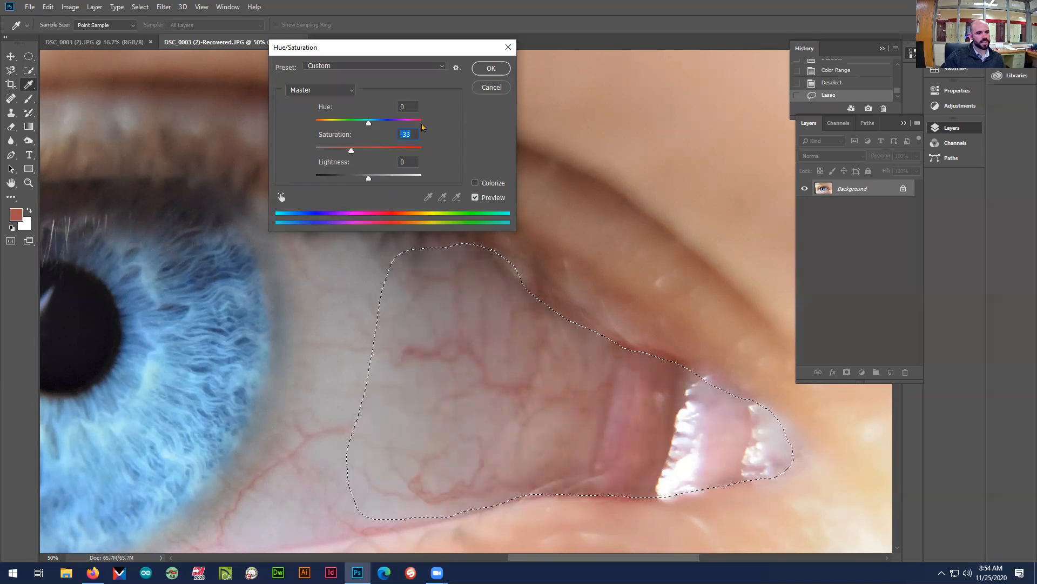
text(-40)
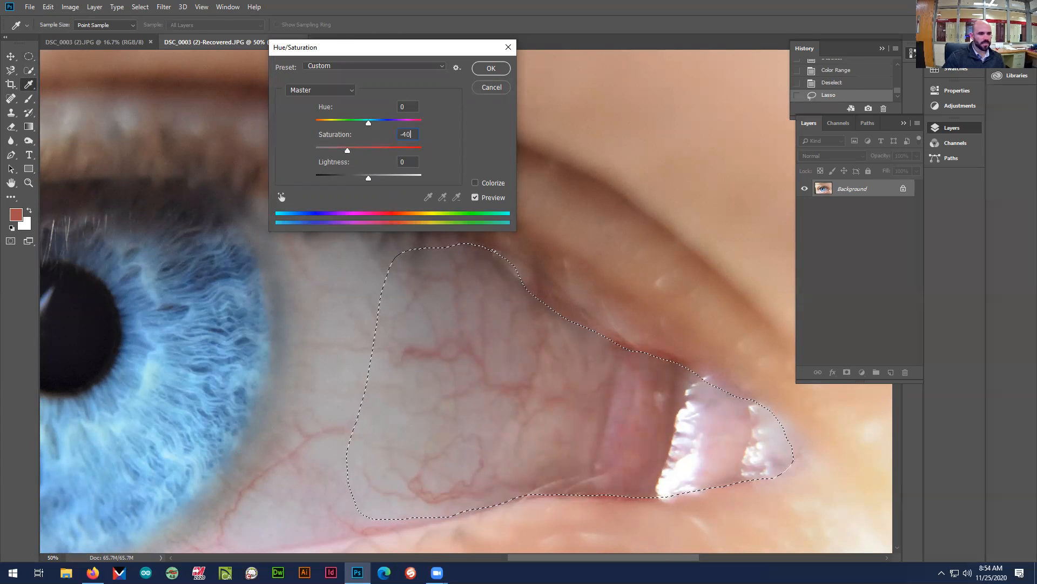
key(Return)
key(ctrl+d)
Try a Curves adjustment on the whole eye photo
key(ctrl+minus)
key(ctrl+minus)
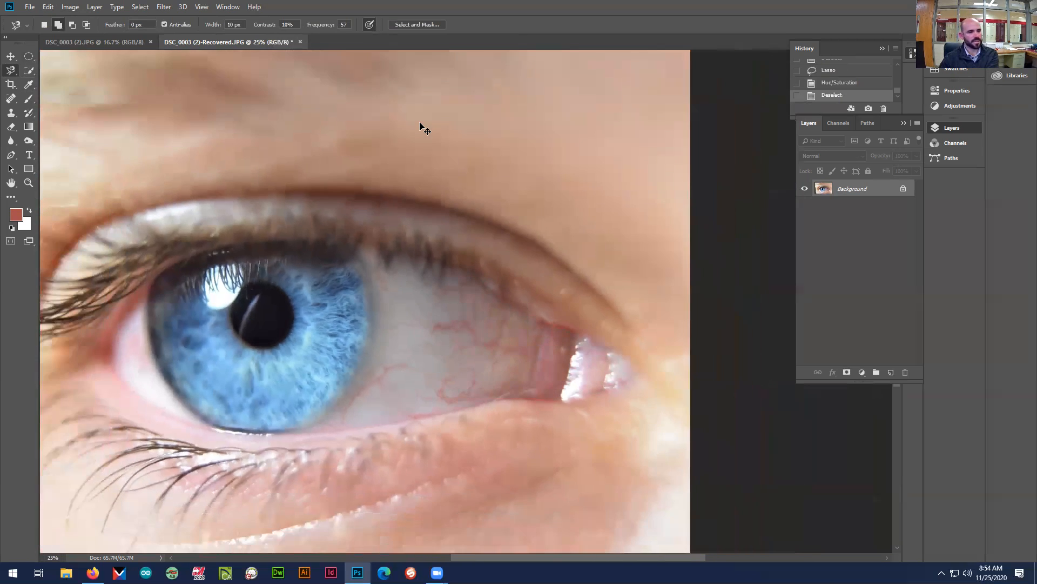
key(ctrl+minus)
key(ctrl+minus)
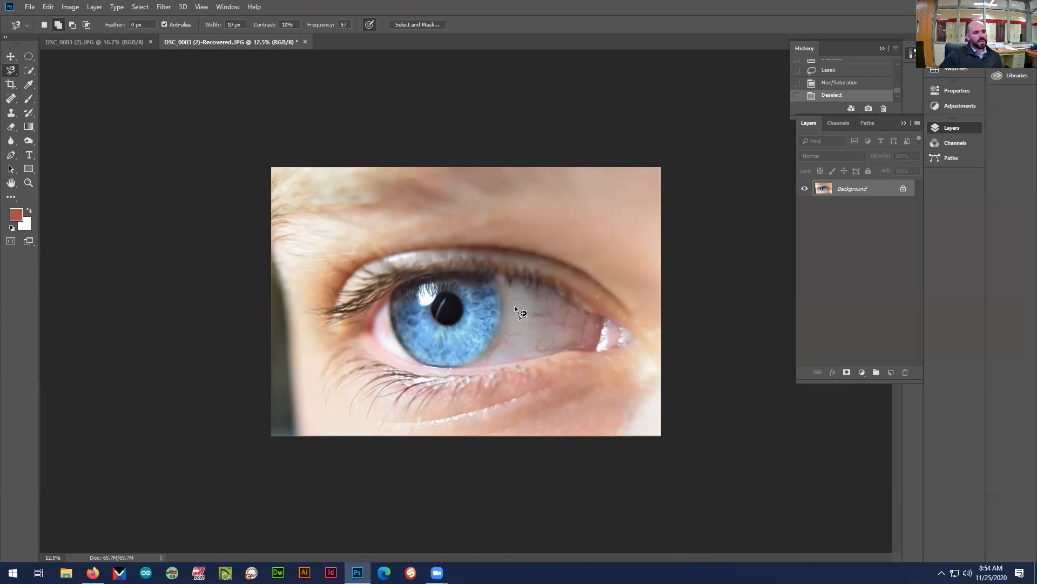
click(160, 7)
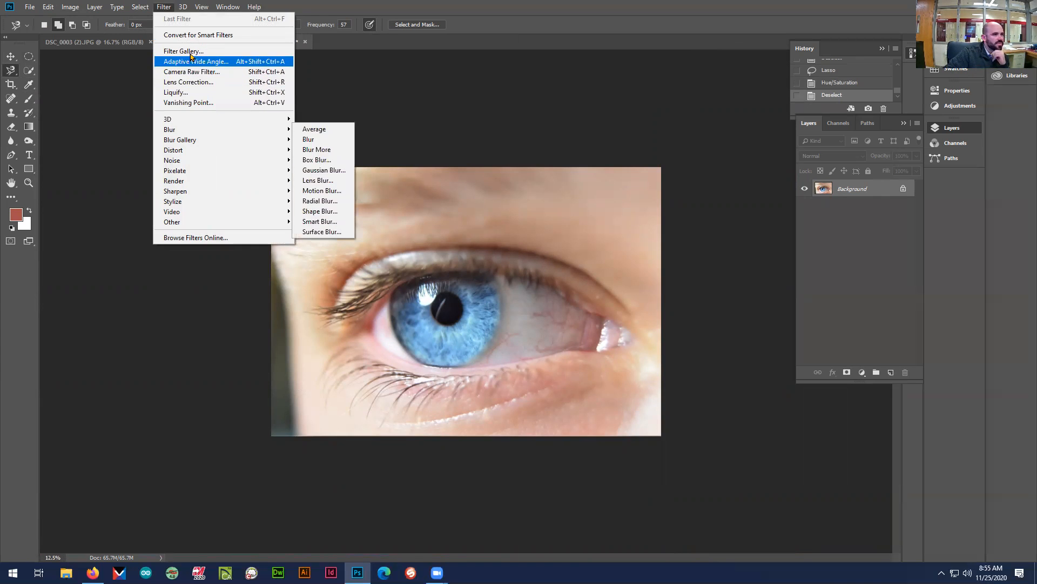
mouse_move(151, 11)
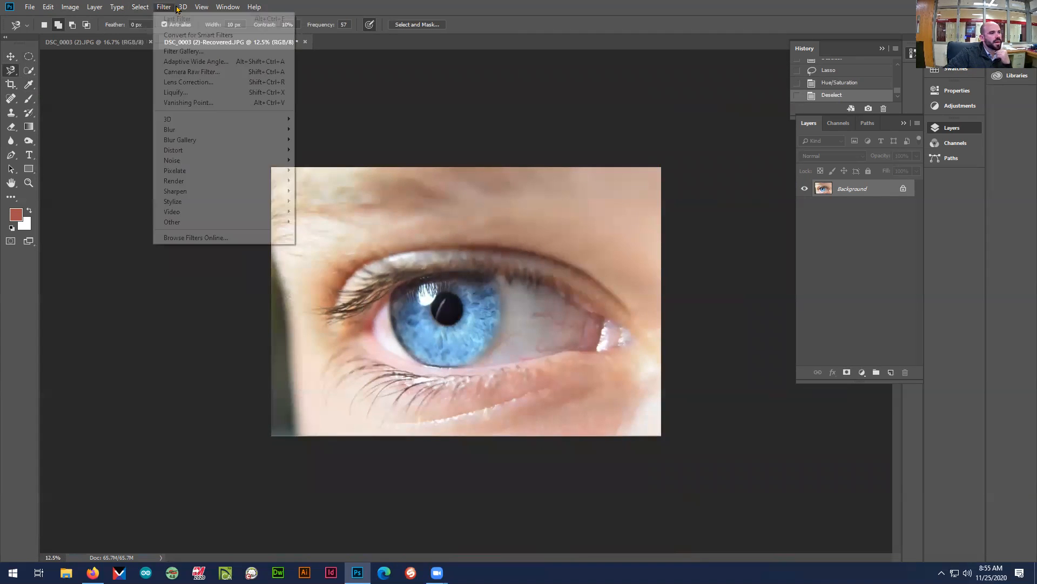
mouse_move(111, 9)
mouse_move(73, 8)
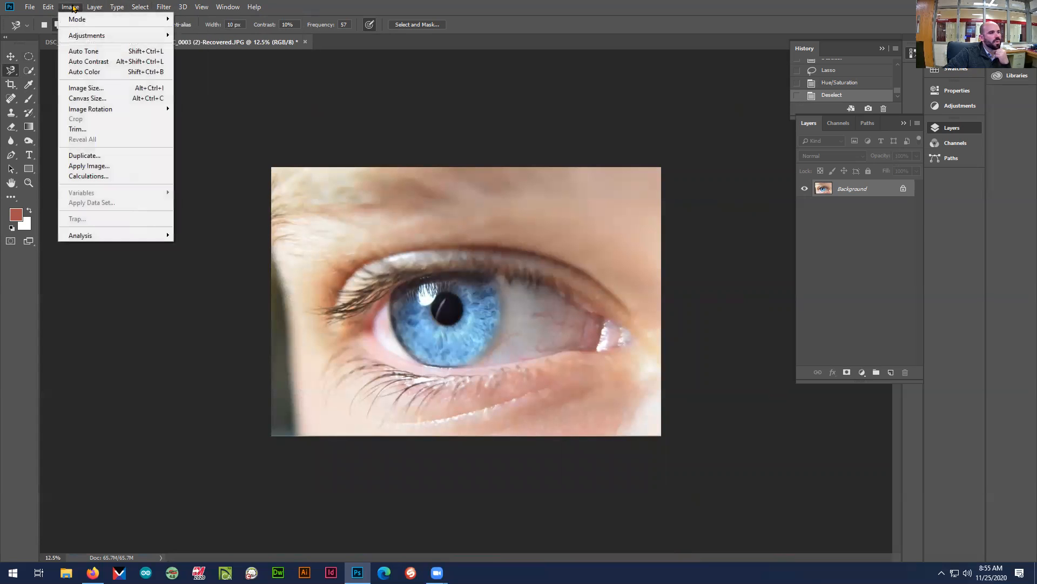
mouse_move(98, 38)
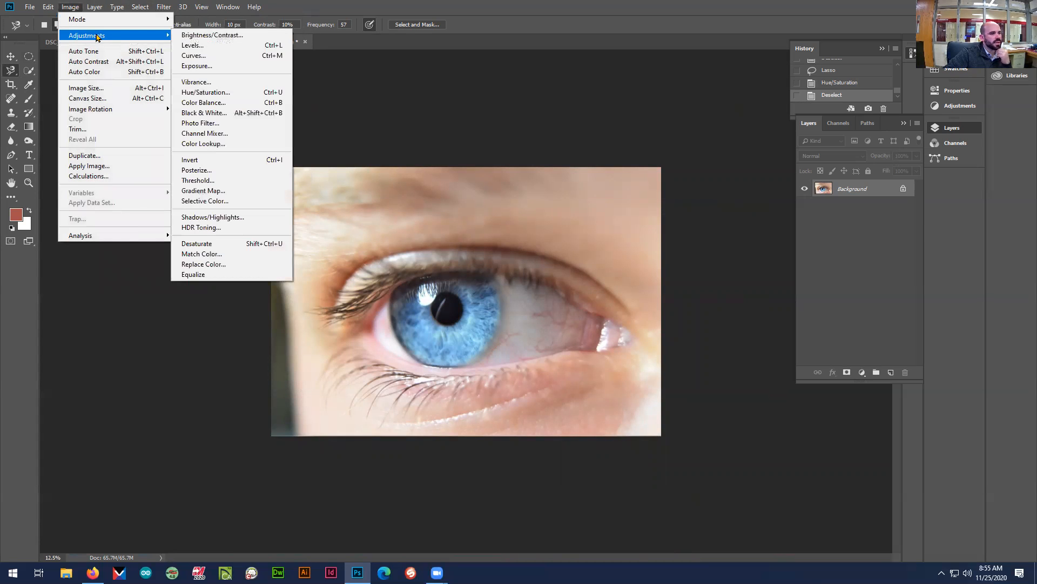
click(223, 58)
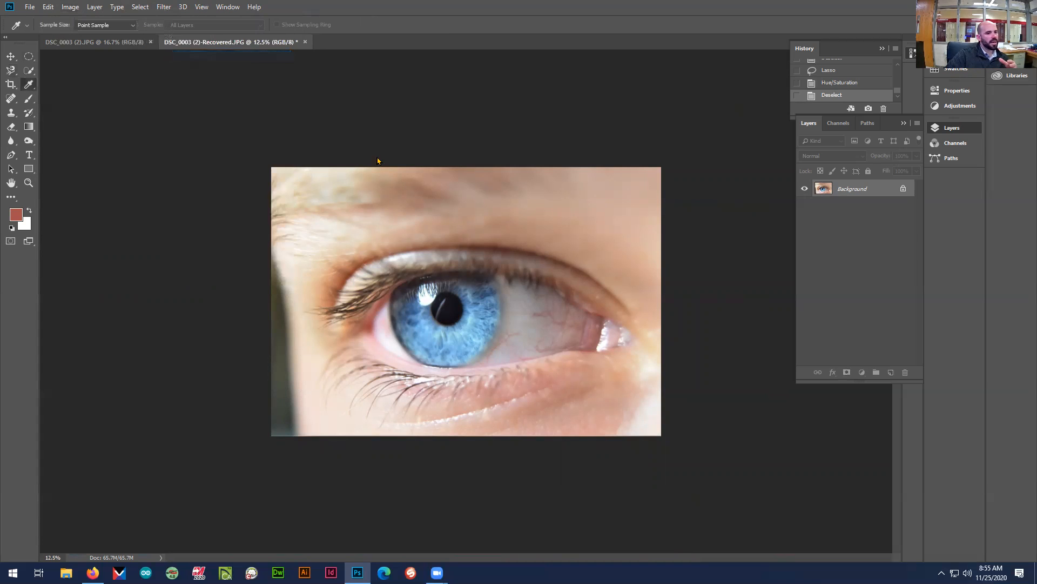
mouse_move(469, 210)
mouse_down()
mouse_move(524, 256)
mouse_move(457, 211)
mouse_up()
click(662, 139)
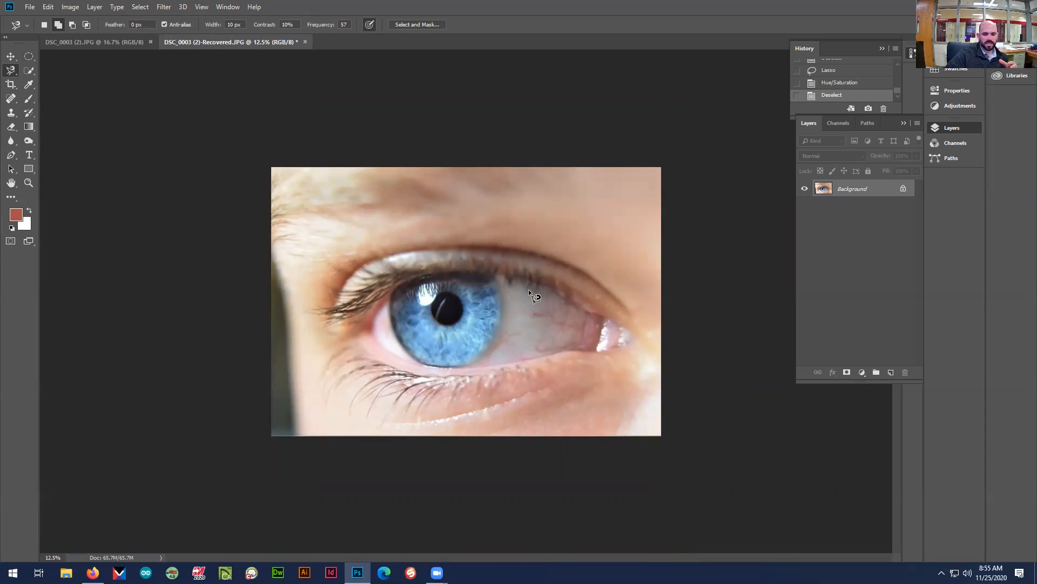
Examine the retouched white of the eye and the iris at several magnifications
key(ctrl+minus)
key(ctrl+plus)
key(ctrl+plus)
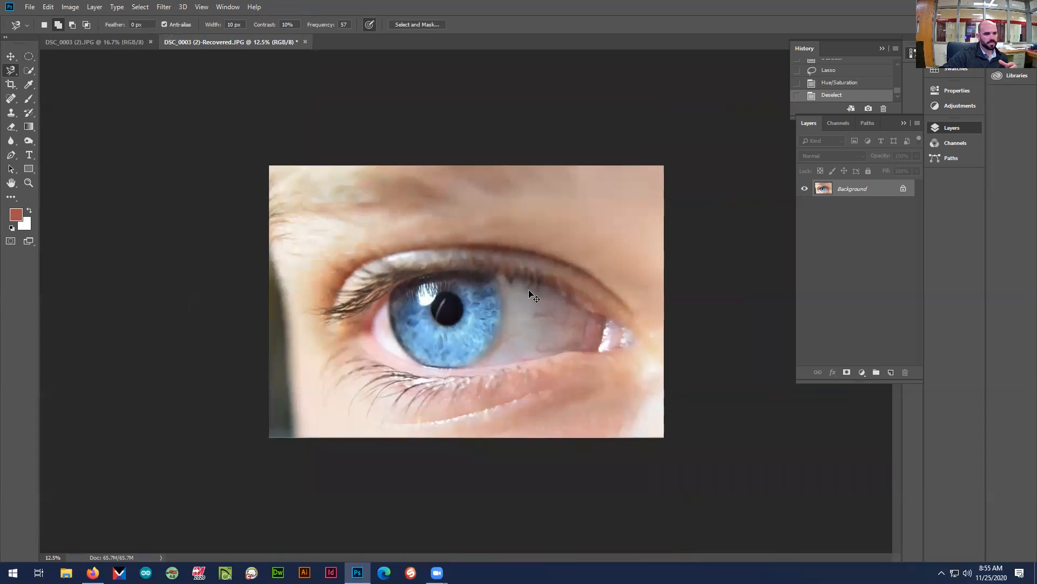
key(ctrl+plus)
key(ctrl+plus)
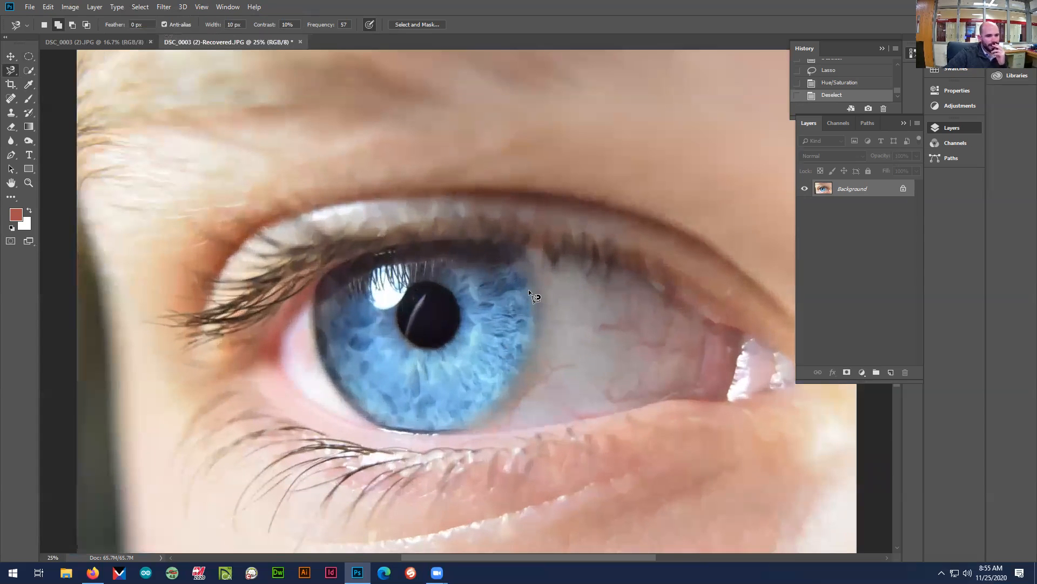
key(ctrl+minus)
key(ctrl+minus)
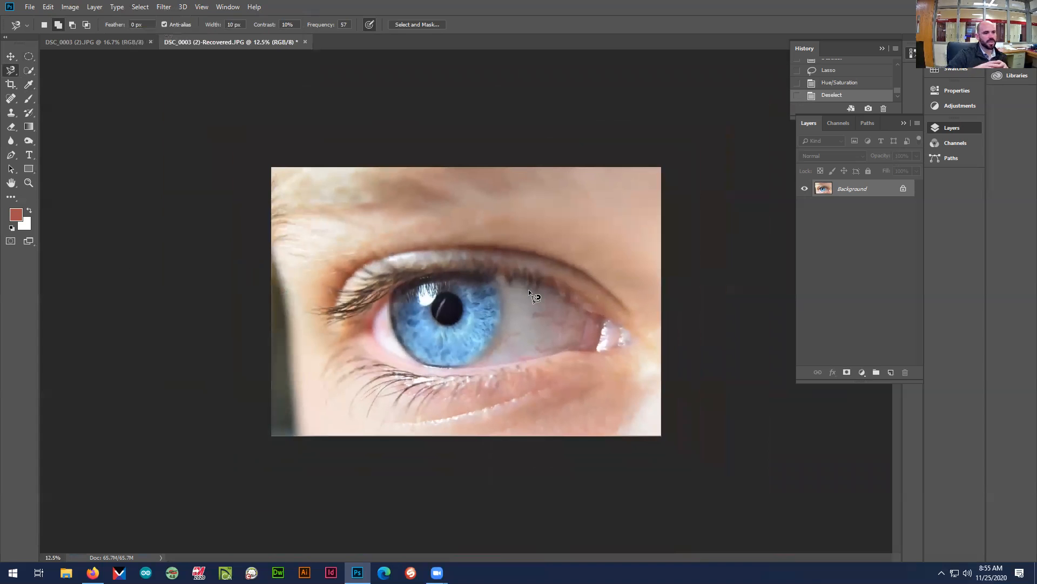